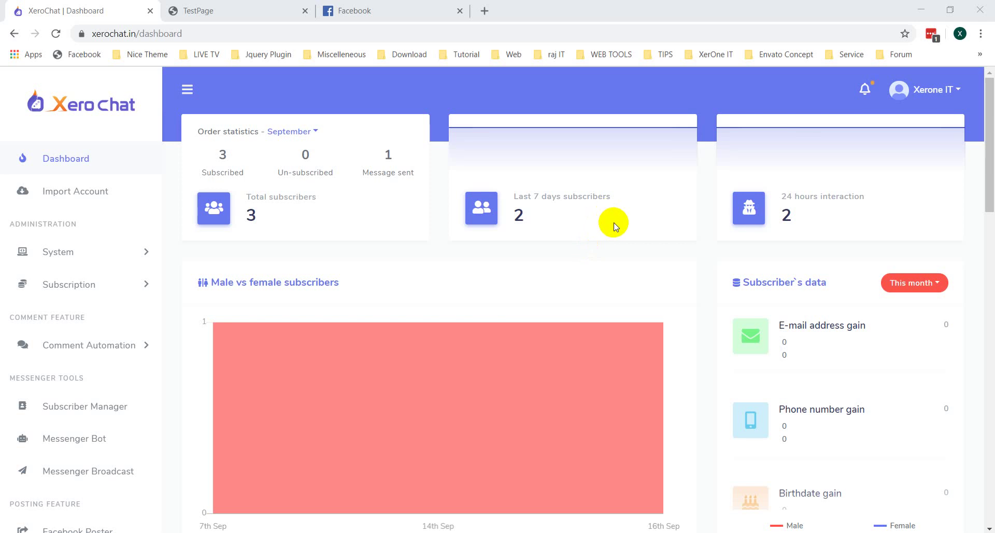
Open the Messenger Bot section and view the tools available under Messenger engagement
{"action": "left_click", "coordinate": [66, 445]}
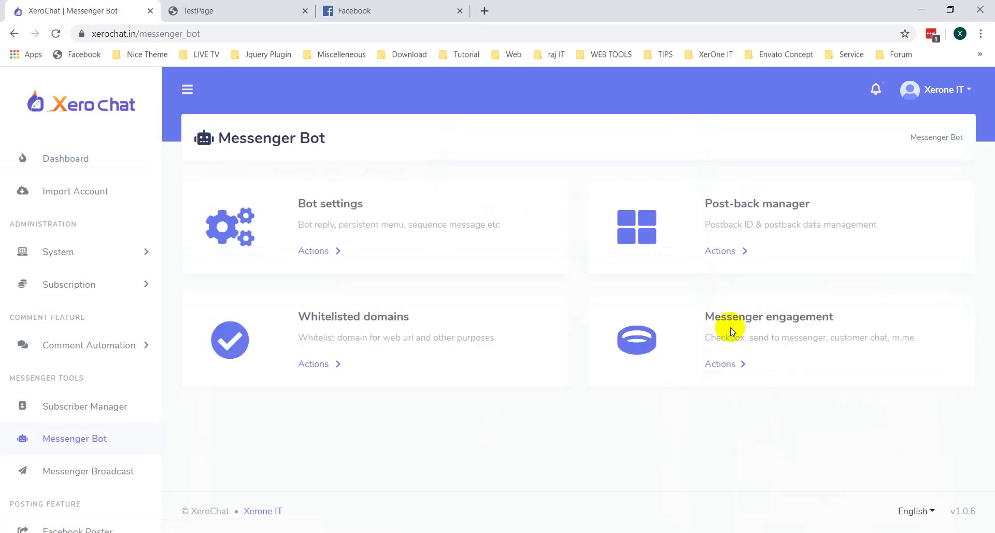
{"action": "left_click", "coordinate": [727, 367]}
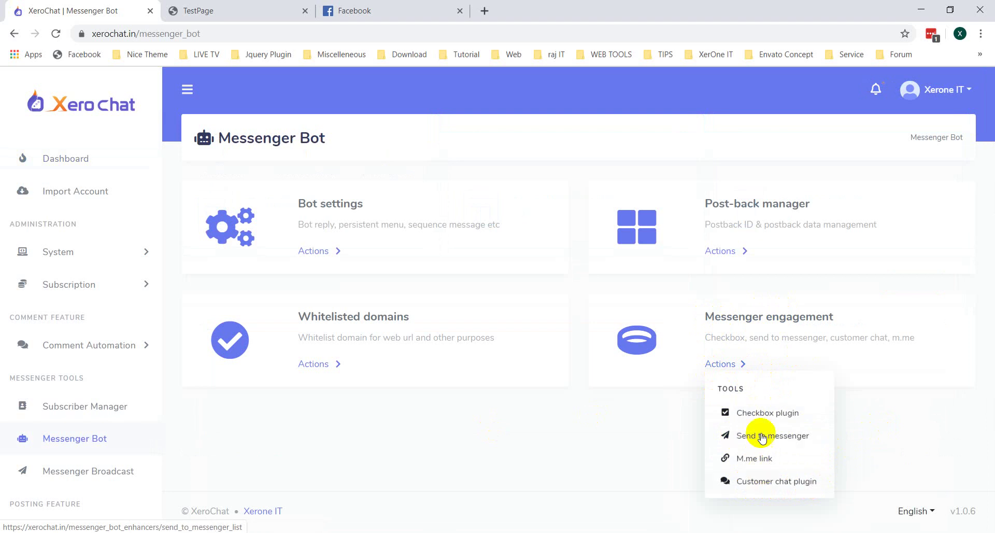
{"action": "left_click", "coordinate": [870, 421]}
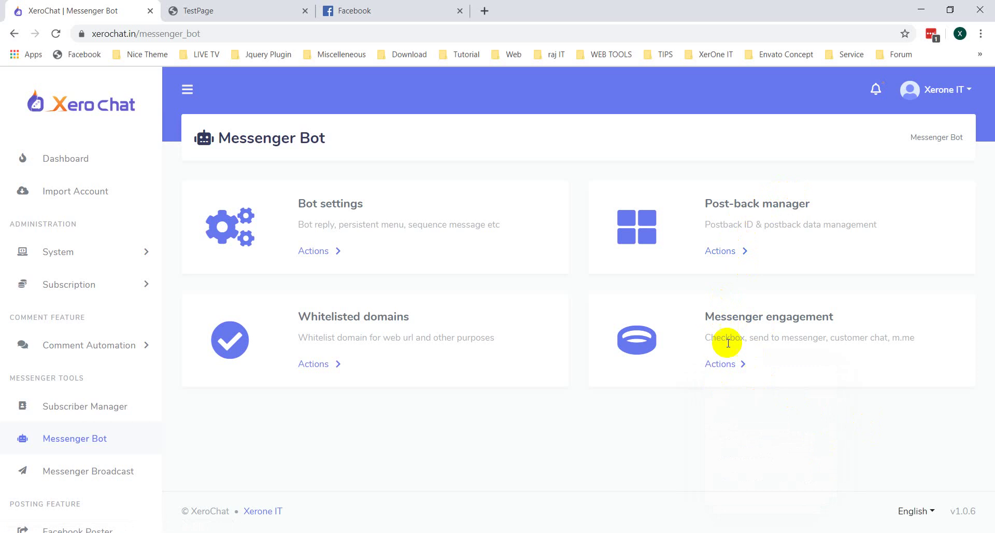
{"action": "left_click", "coordinate": [728, 363]}
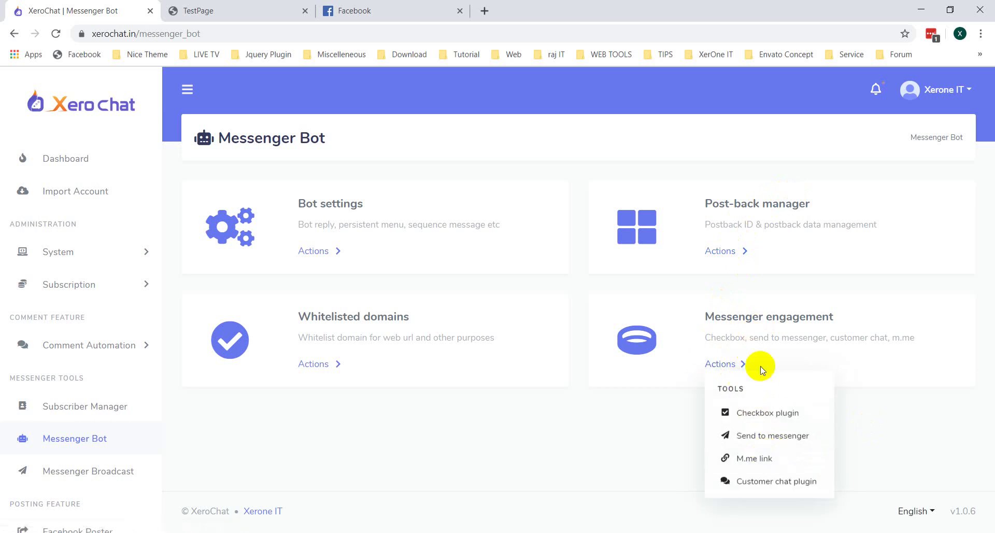
Open the Post-back manager in a separate tab, review its templates, and return to the Messenger Bot page
{"action": "middle_click", "coordinate": [715, 251]}
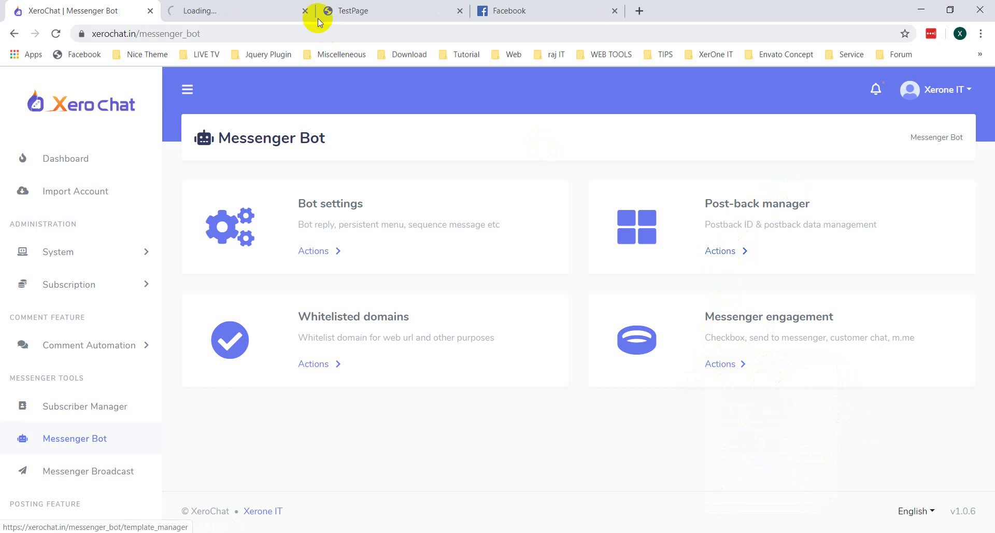
{"action": "left_click", "coordinate": [290, 16]}
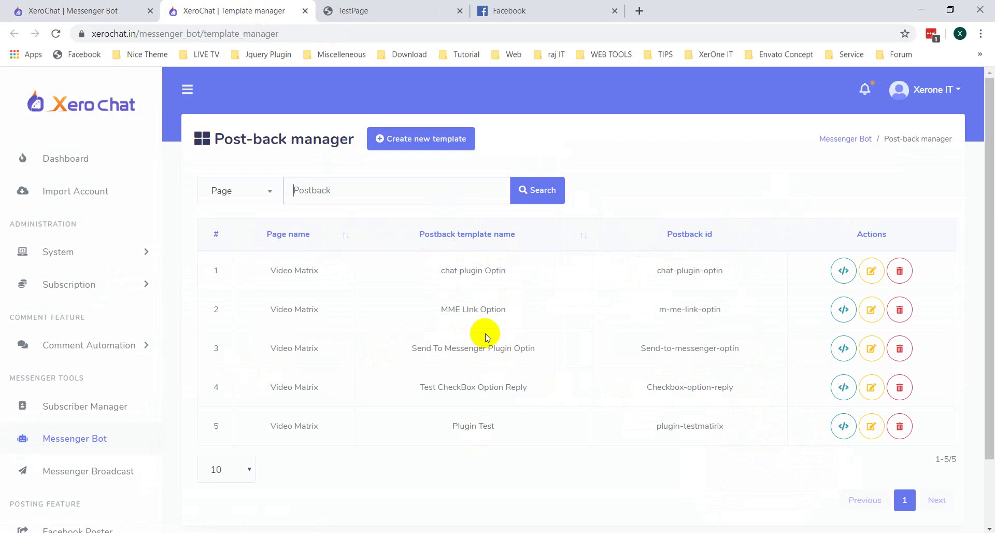
{"action": "left_click", "coordinate": [73, 10]}
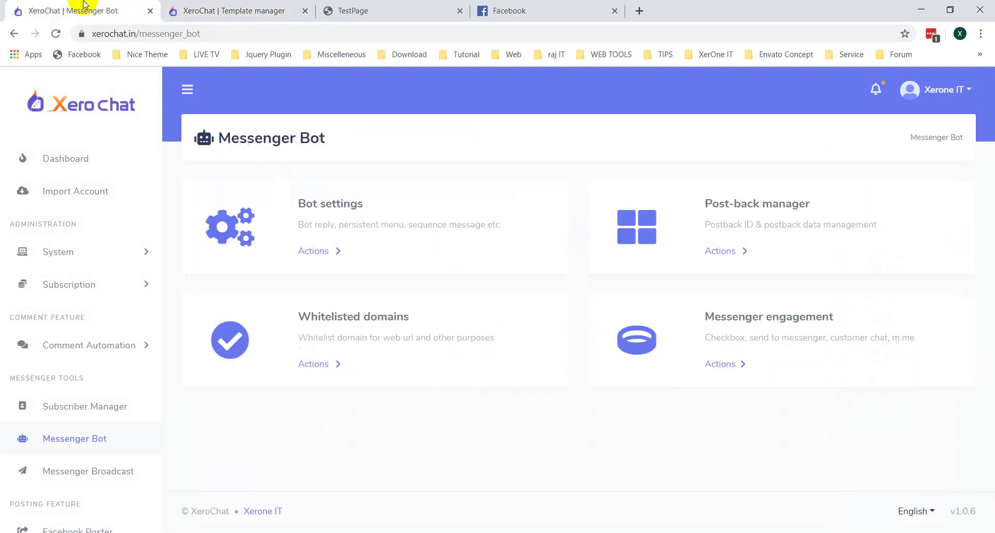
Start a new checkbox plugin from the Messenger engagement tools and select the Video Matrix page for it
{"action": "left_click", "coordinate": [722, 369]}
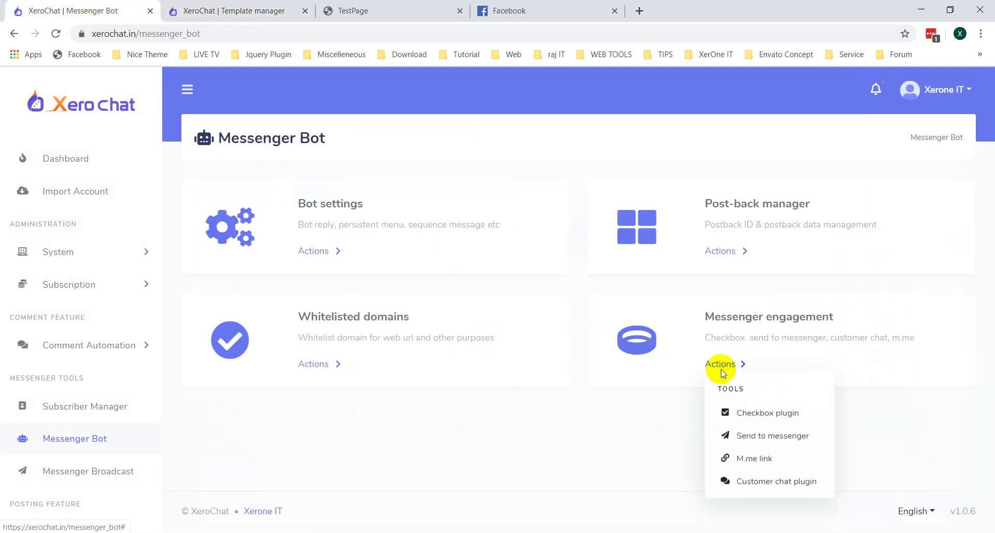
{"action": "left_click", "coordinate": [763, 412]}
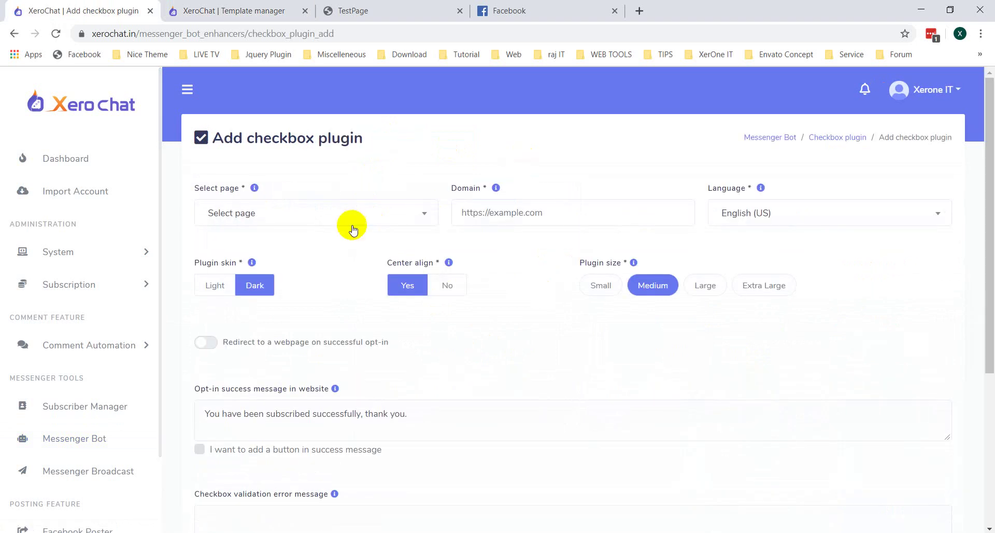
{"action": "left_click", "coordinate": [285, 219]}
{"action": "left_click", "coordinate": [262, 271]}
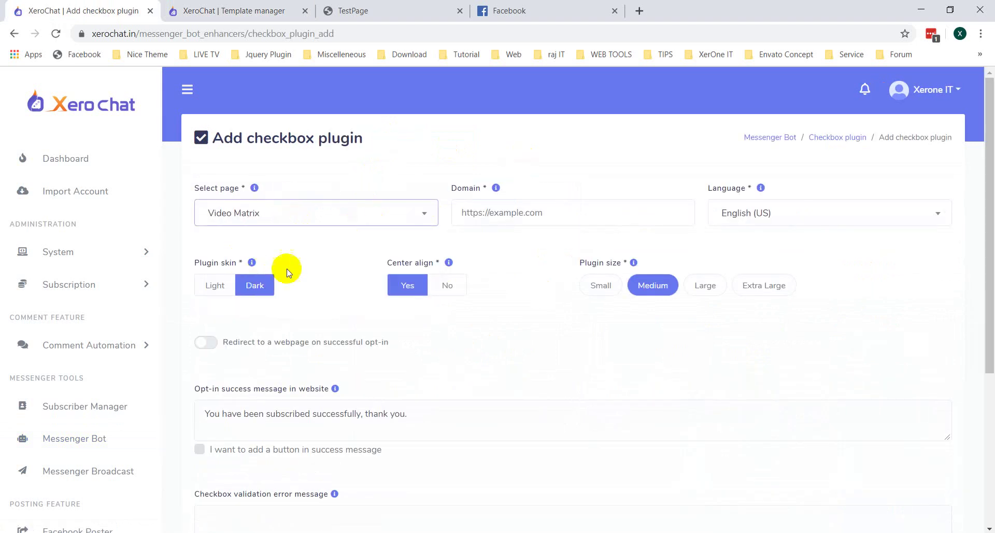
{"action": "left_click", "coordinate": [500, 208]}
{"action": "type", "text": "h"}
{"action": "key", "text": "BackSpace"}
{"action": "type", "text": "https://mysitespy.net"}
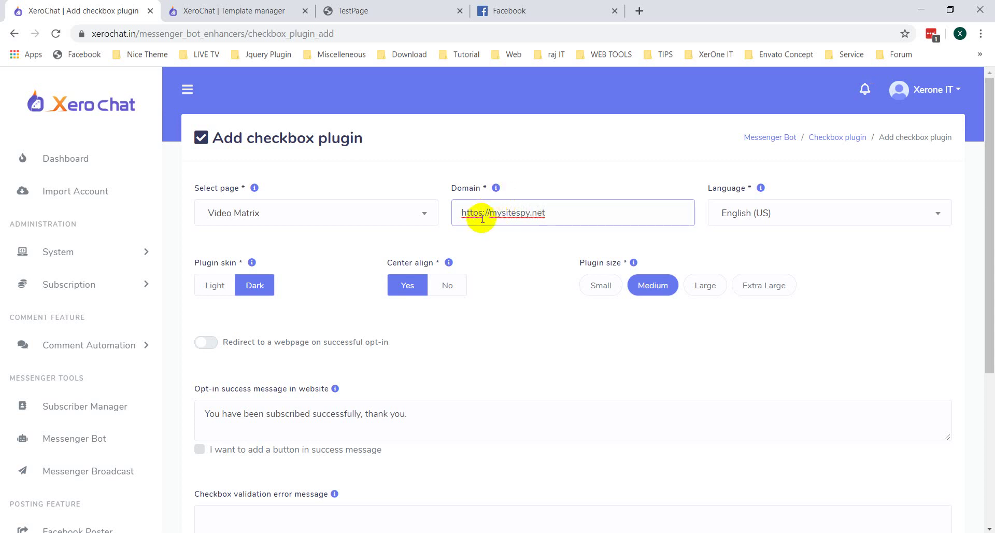
{"action": "left_click", "coordinate": [573, 186]}
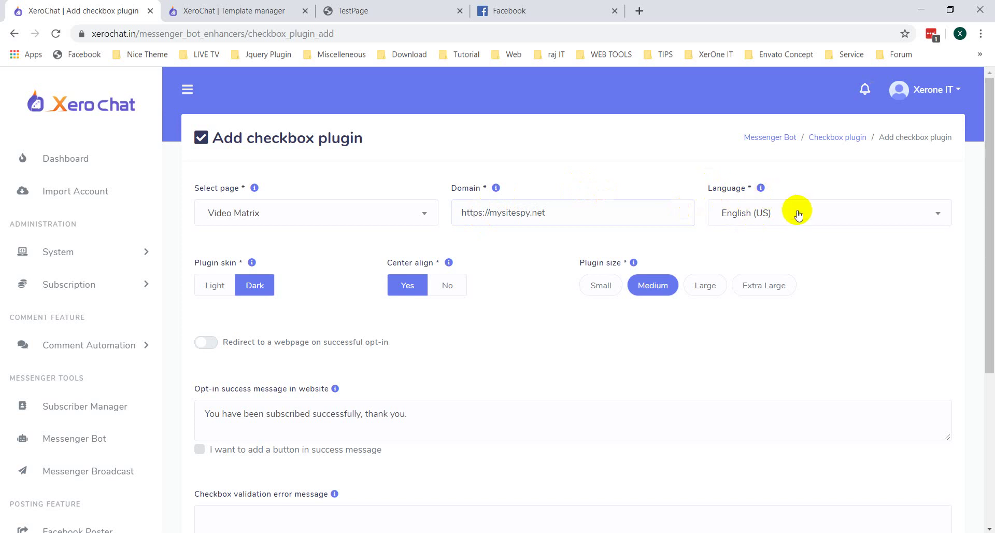
Check the available plugin languages and compare the Light and Dark skins, keeping English (US) and Dark
{"action": "left_click", "coordinate": [833, 211]}
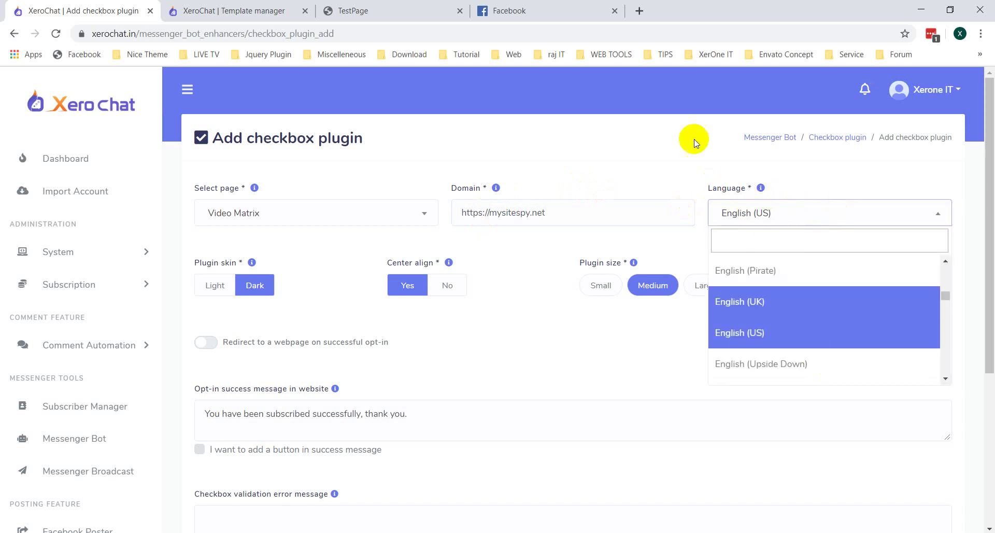
{"action": "left_click", "coordinate": [668, 149]}
{"action": "scroll", "coordinate": [667, 150], "scroll_direction": "down", "scroll_amount": 1}
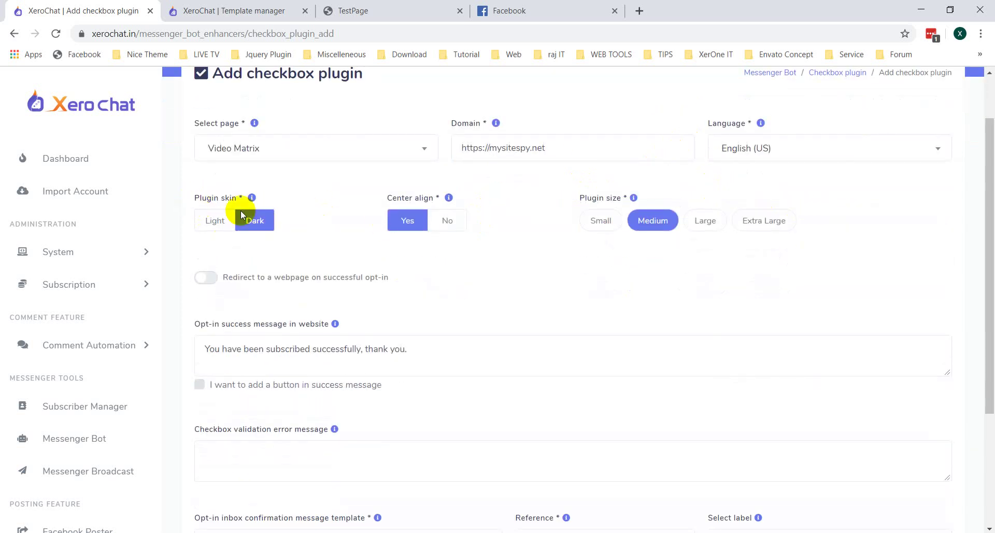
{"action": "left_click", "coordinate": [216, 219]}
{"action": "left_click", "coordinate": [251, 220]}
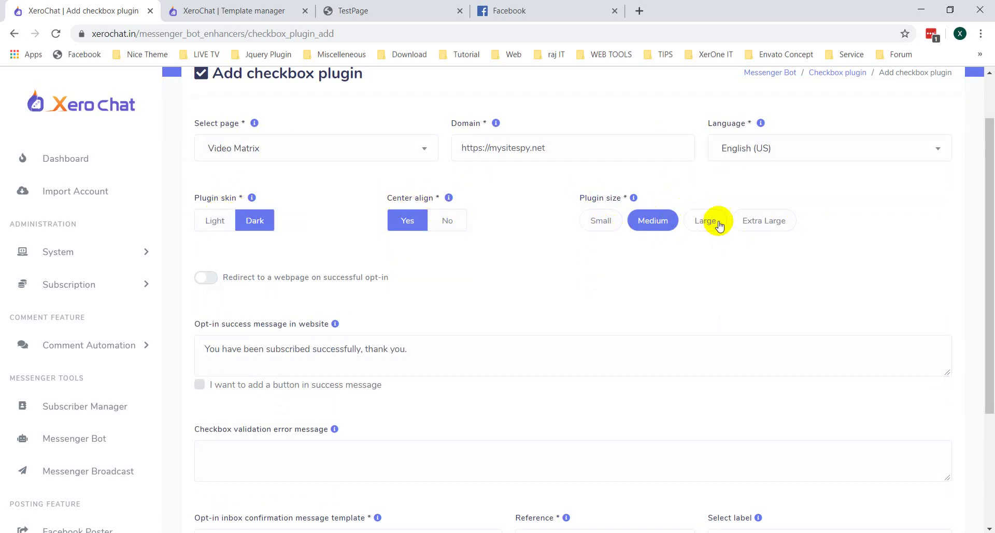
Turn on the redirect to a webpage on successful opt-in, inspect its redirect URL, and turn the redirect off again
{"action": "scroll", "coordinate": [829, 223], "scroll_direction": "down", "scroll_amount": 1}
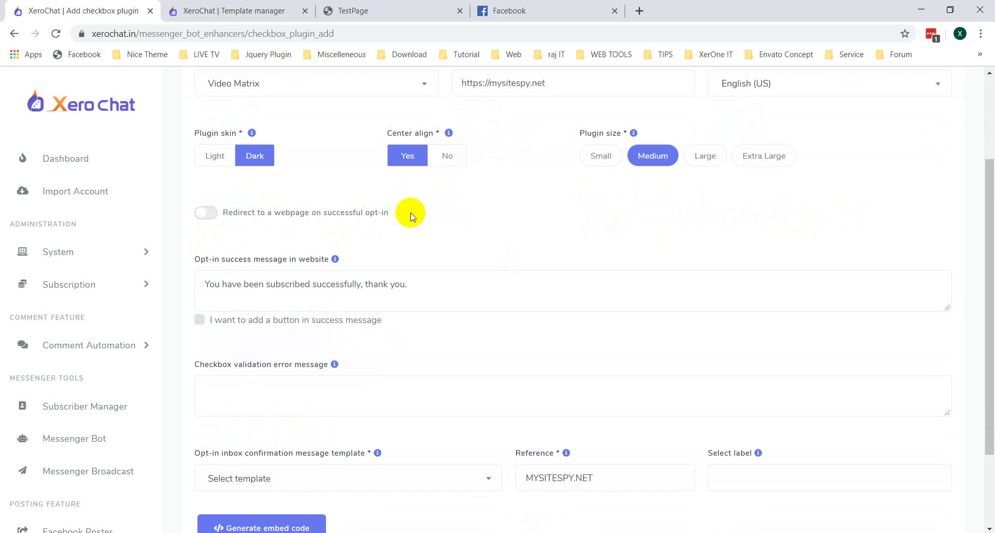
{"action": "left_click", "coordinate": [208, 214]}
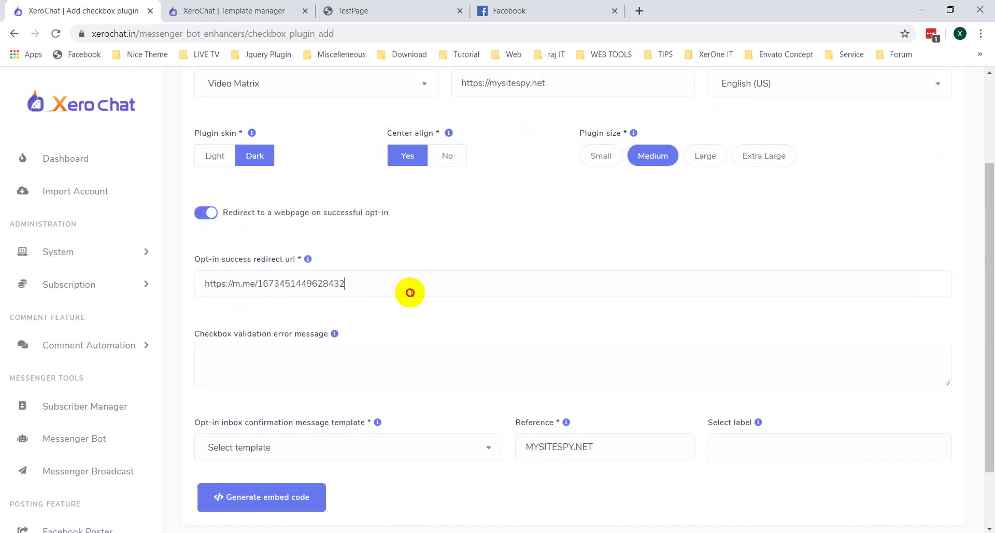
{"action": "left_click_drag", "start_coordinate": [406, 289], "coordinate": [197, 286]}
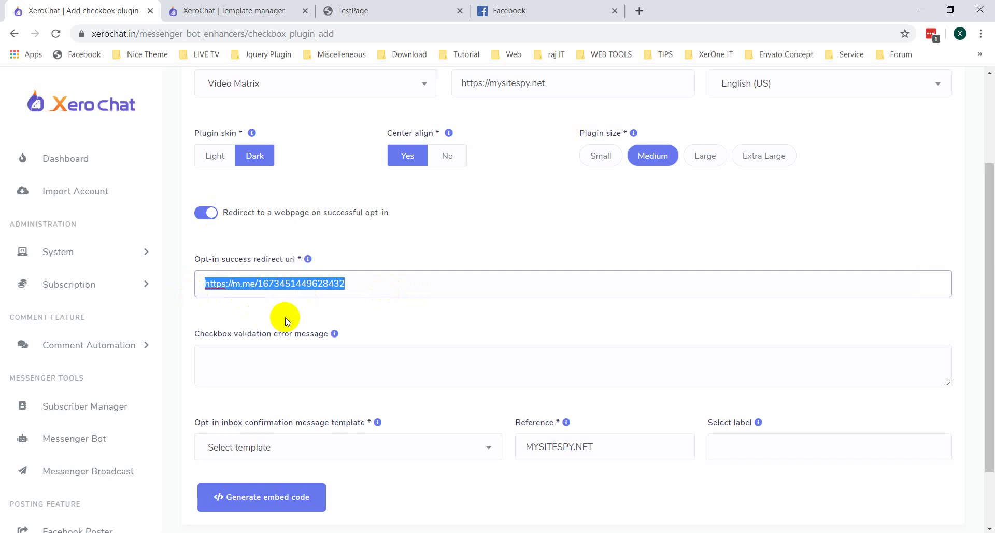
{"action": "left_click", "coordinate": [352, 283]}
{"action": "left_click", "coordinate": [200, 218]}
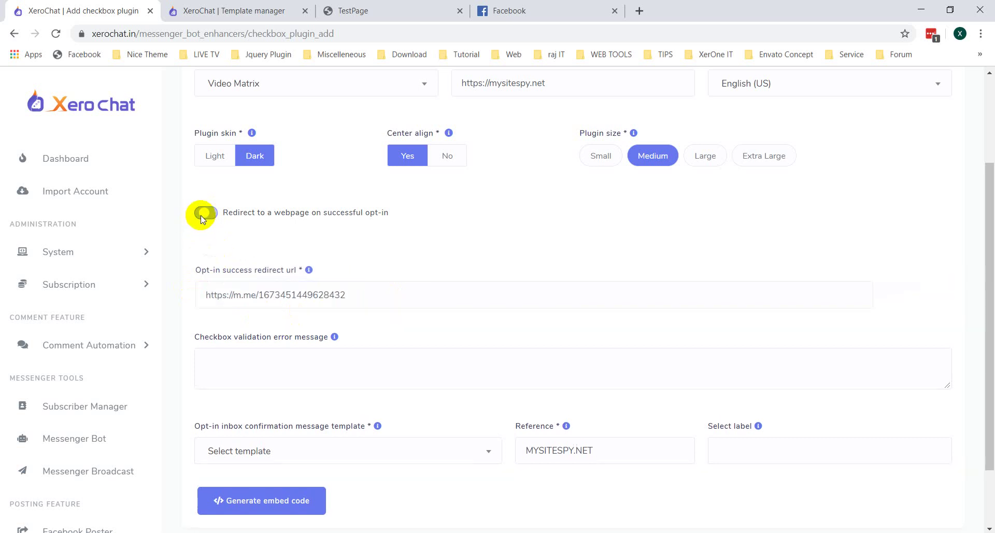
Review the opt-in success message shown on the website and enable adding a button to it
{"action": "scroll", "coordinate": [465, 318], "scroll_direction": "down", "scroll_amount": 1}
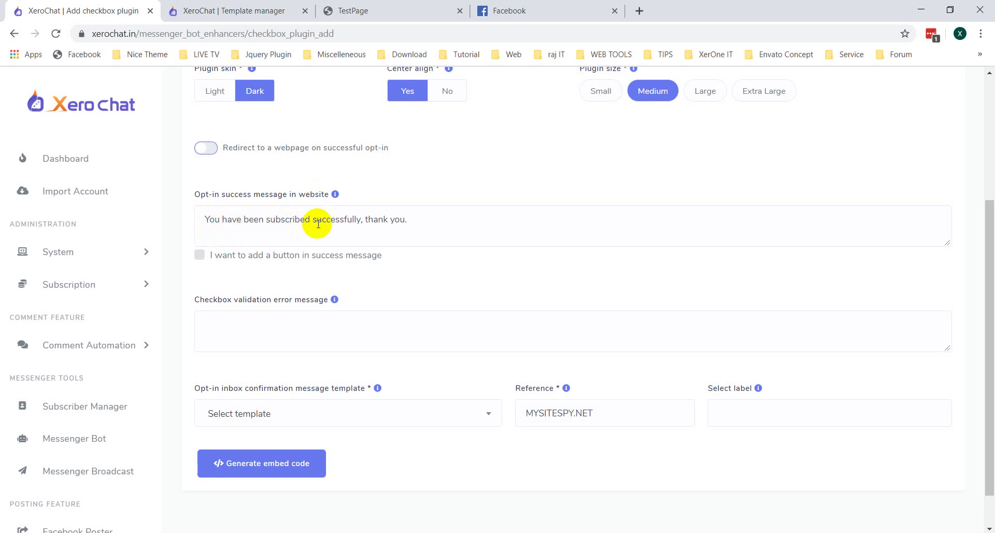
{"action": "left_click_drag", "start_coordinate": [432, 222], "coordinate": [133, 220]}
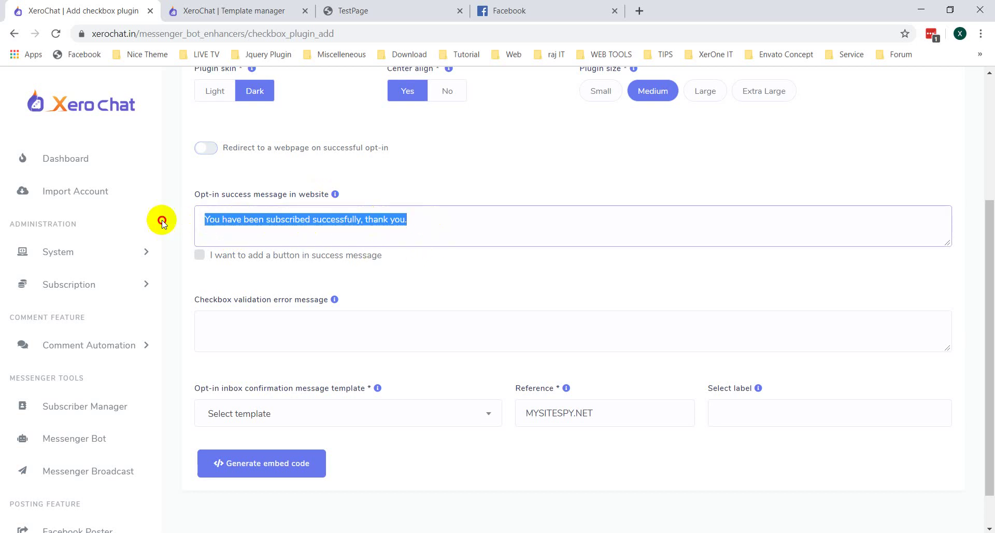
{"action": "left_click", "coordinate": [426, 256]}
{"action": "left_click", "coordinate": [199, 255]}
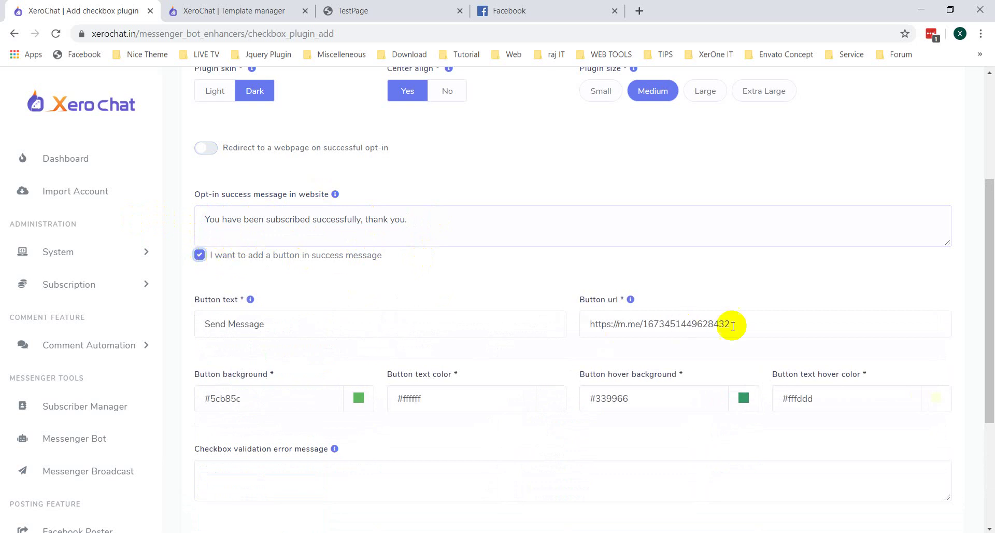
Set the success message button's text to "Go To Messenger"
{"action": "scroll", "coordinate": [234, 325], "scroll_direction": "down", "scroll_amount": 1}
{"action": "left_click_drag", "start_coordinate": [289, 262], "coordinate": [120, 246]}
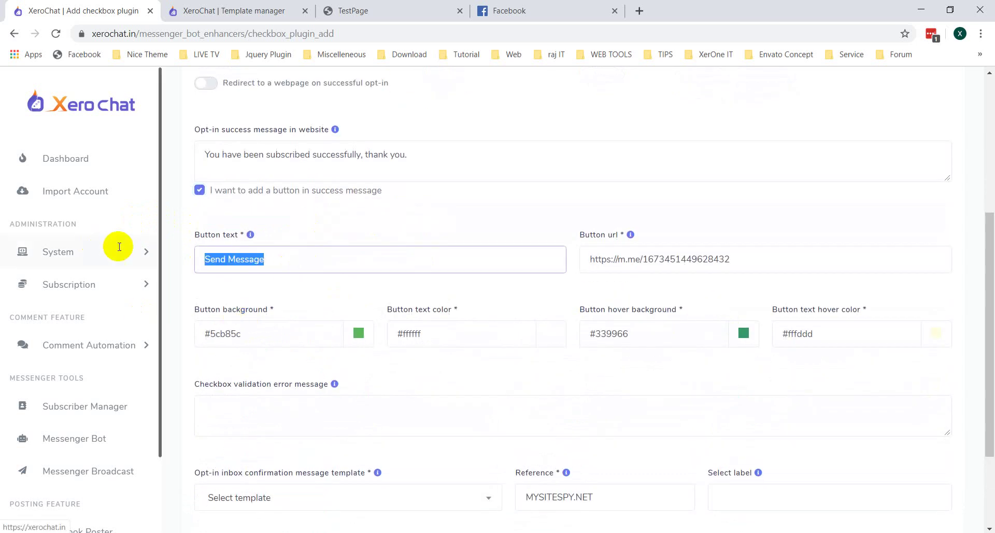
{"action": "type", "text": "Go TO"}
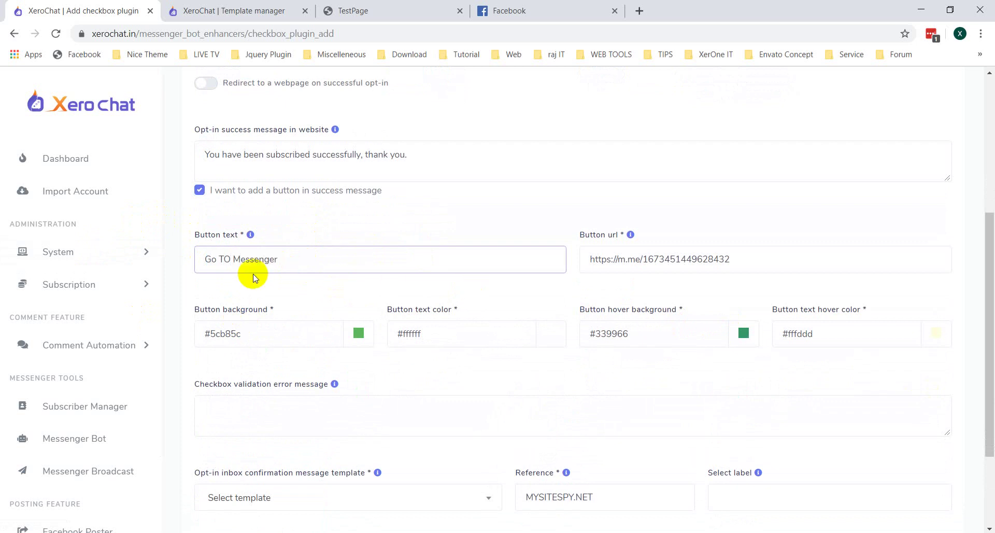
{"action": "key", "text": "BackSpace"}
Enter "Error Occurred" as the checkbox validation error message
{"action": "scroll", "coordinate": [466, 300], "scroll_direction": "down", "scroll_amount": 1}
{"action": "scroll", "coordinate": [781, 295], "scroll_direction": "down", "scroll_amount": 1}
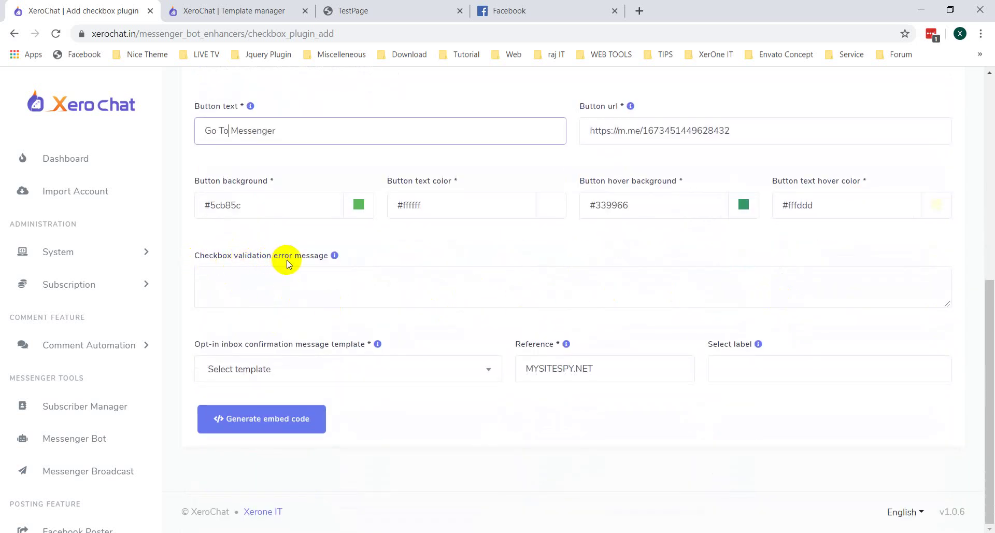
{"action": "left_click", "coordinate": [311, 278]}
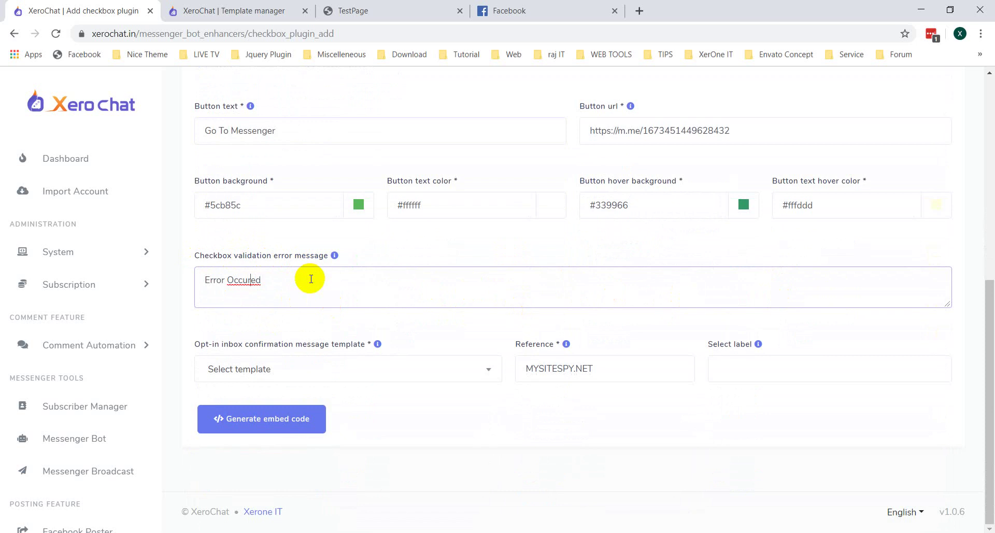
{"action": "left_click", "coordinate": [344, 284]}
Read the help for the opt-in inbox confirmation template and choose Test CheckBox Option Reply [Checkbox-option-reply] as the template
{"action": "left_click", "coordinate": [377, 344]}
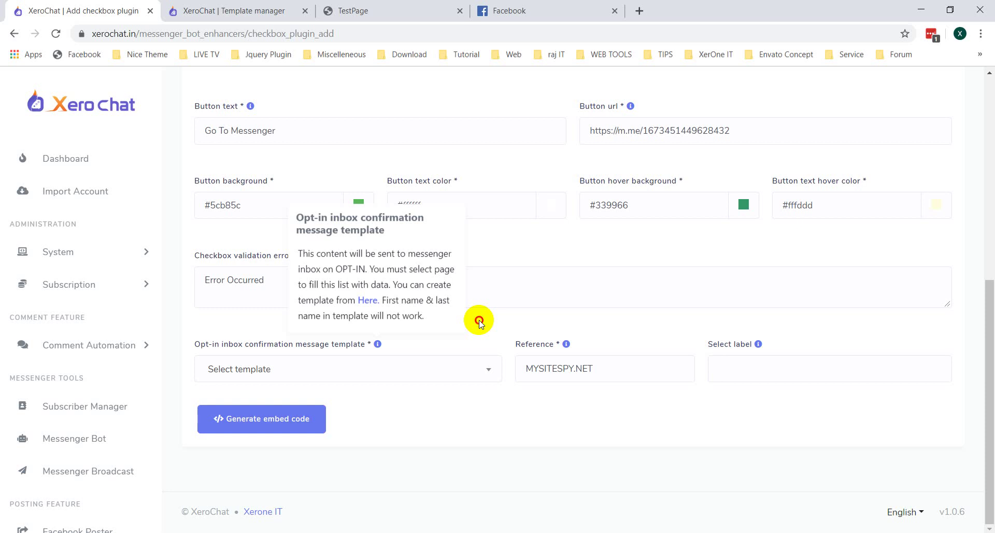
{"action": "left_click", "coordinate": [390, 378]}
{"action": "scroll", "coordinate": [353, 329], "scroll_direction": "down", "scroll_amount": 2}
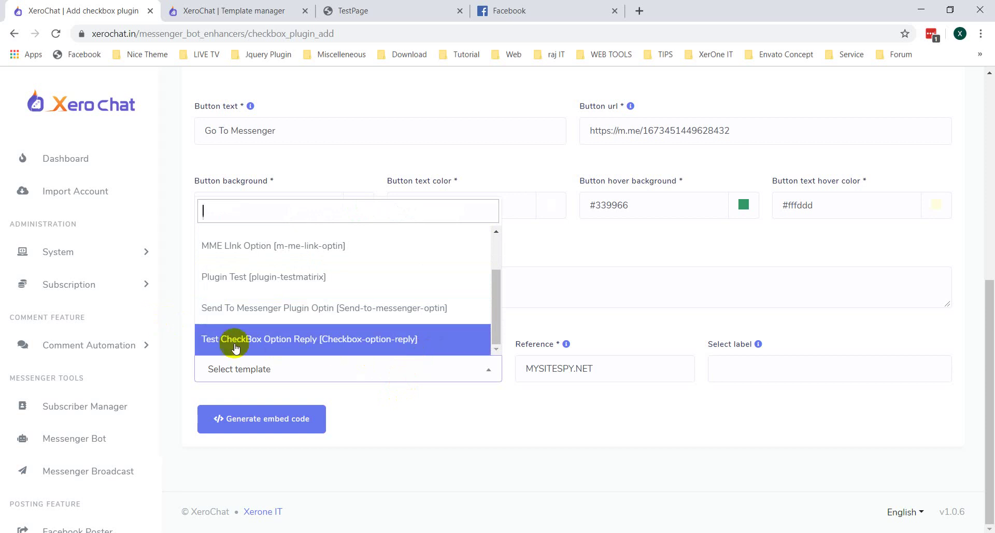
{"action": "left_click", "coordinate": [376, 345]}
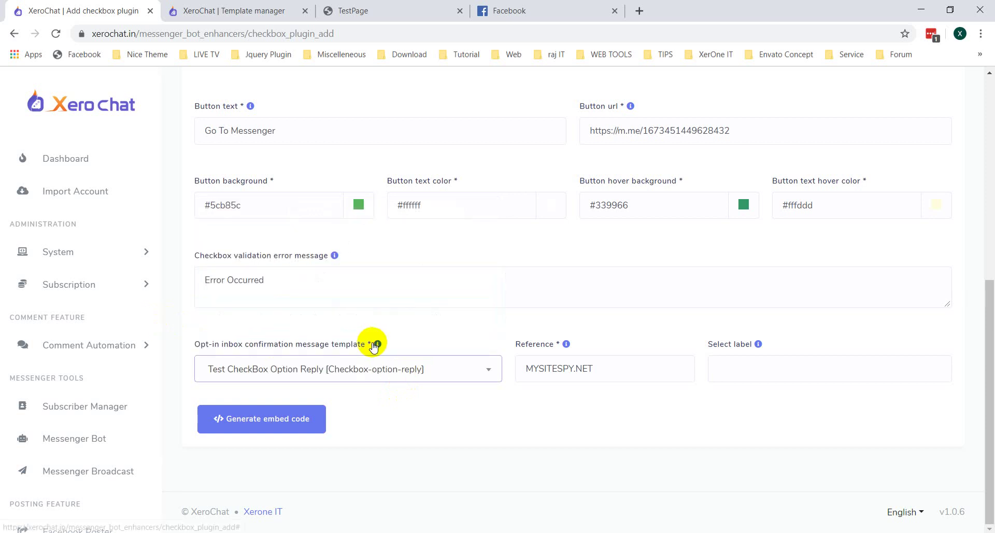
Set the plugin's reference to MYSITESPY.NET_02
{"action": "left_click_drag", "start_coordinate": [617, 367], "coordinate": [518, 366]}
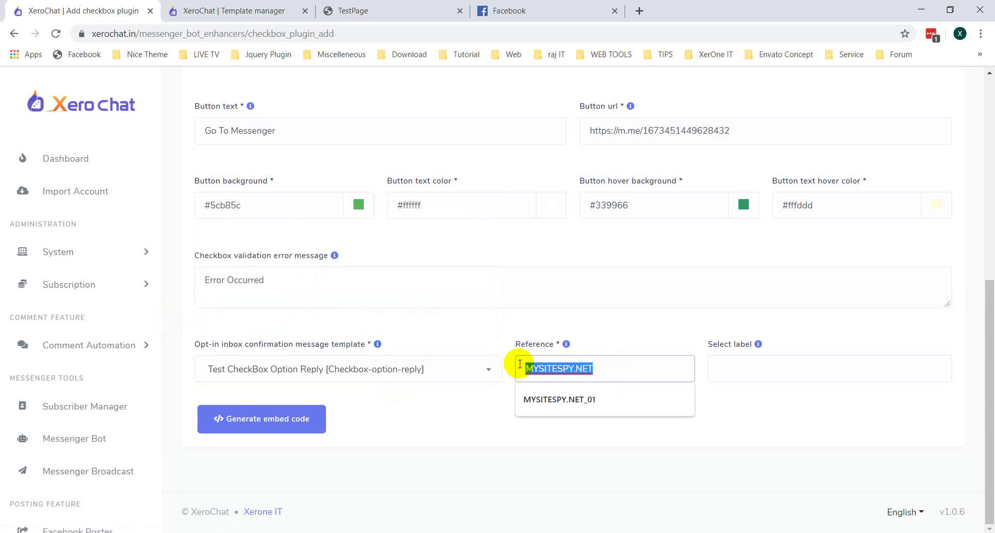
{"action": "left_click", "coordinate": [720, 426]}
{"action": "left_click", "coordinate": [624, 366]}
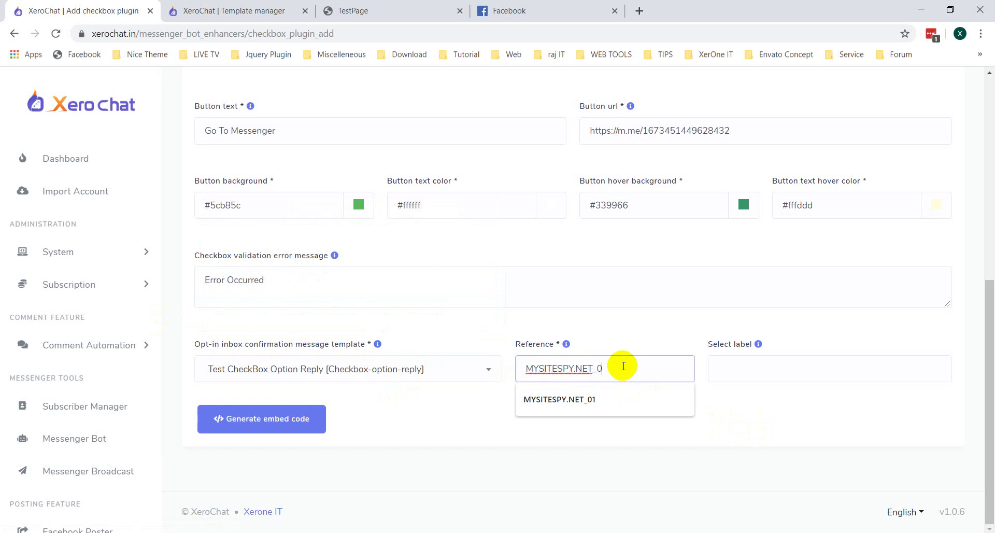
{"action": "type", "text": "1"}
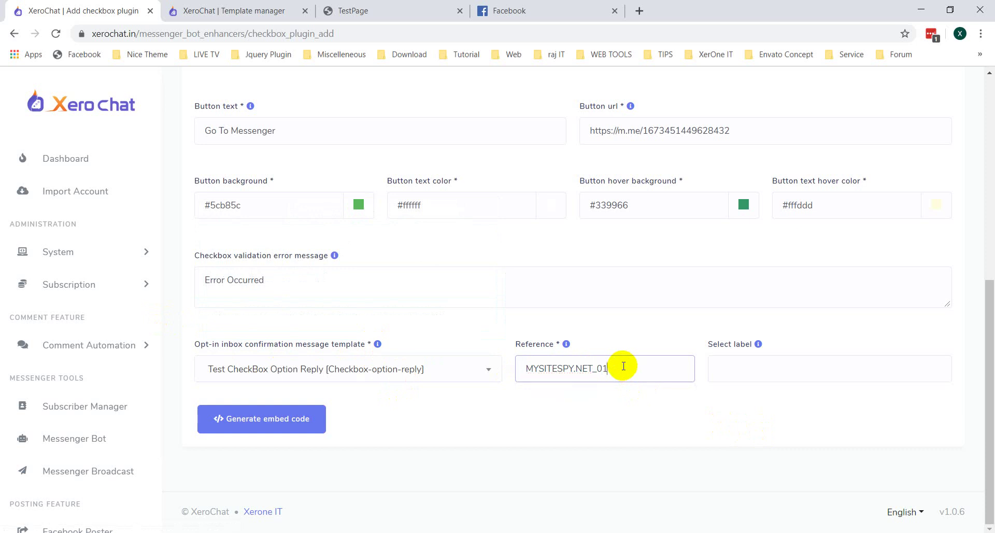
{"action": "key", "text": "BackSpace"}
{"action": "type", "text": "2"}
{"action": "left_click", "coordinate": [753, 418]}
Assign the Demo-Engagement-option label to the plugin and generate its embed code
{"action": "left_click", "coordinate": [786, 374]}
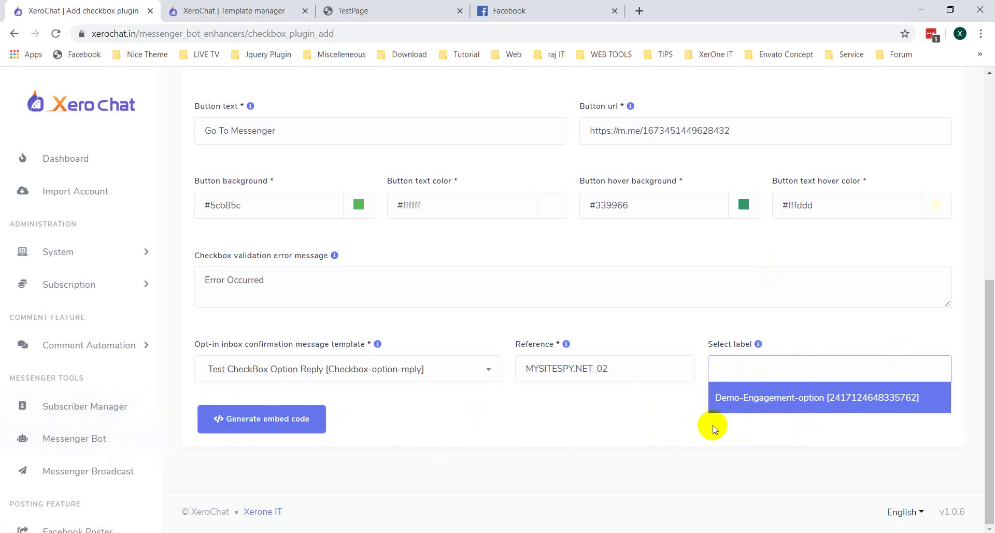
{"action": "left_click", "coordinate": [794, 395]}
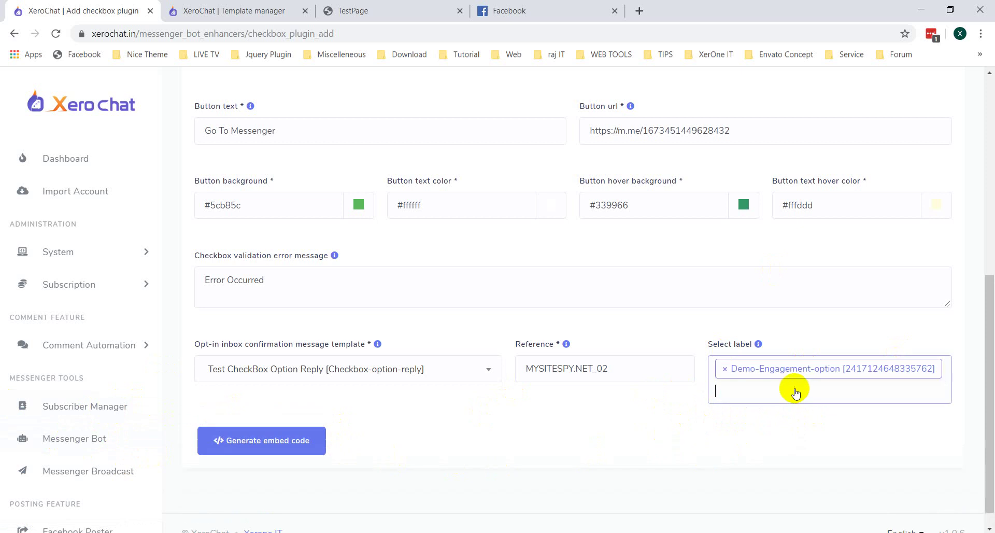
{"action": "left_click", "coordinate": [251, 441]}
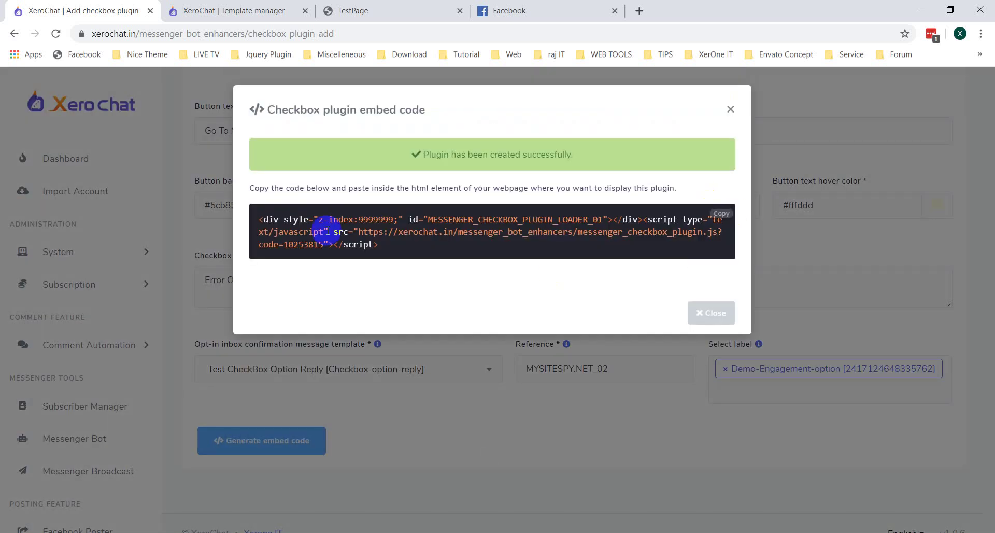
Copy the checkbox plugin's embed code and reload the mysitespy.net/test3.php test page
{"action": "left_click", "coordinate": [726, 215]}
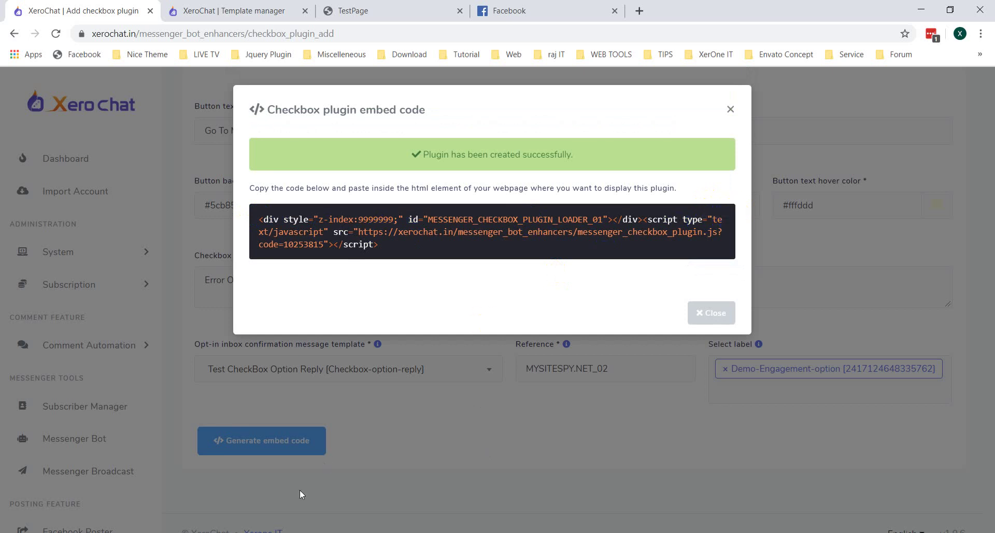
{"action": "left_click", "coordinate": [409, 11]}
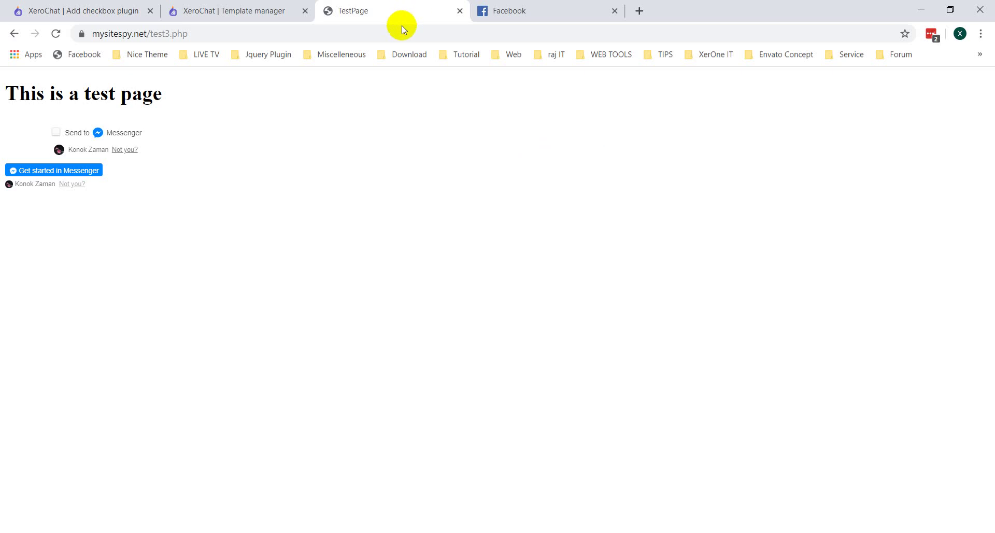
{"action": "key", "text": "F5"}
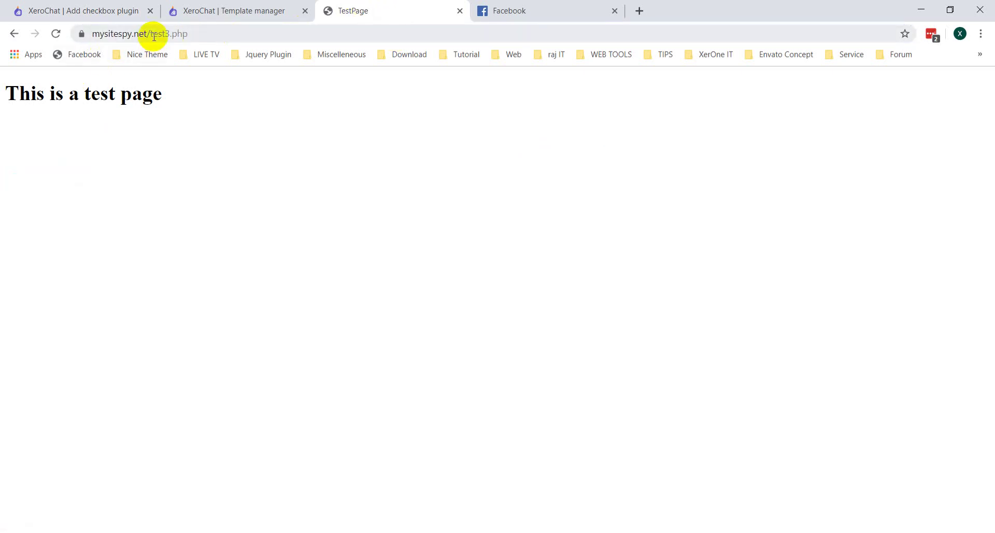
Inspect the test page's connection security and its full https address
{"action": "left_click", "coordinate": [201, 37]}
{"action": "left_click", "coordinate": [81, 35]}
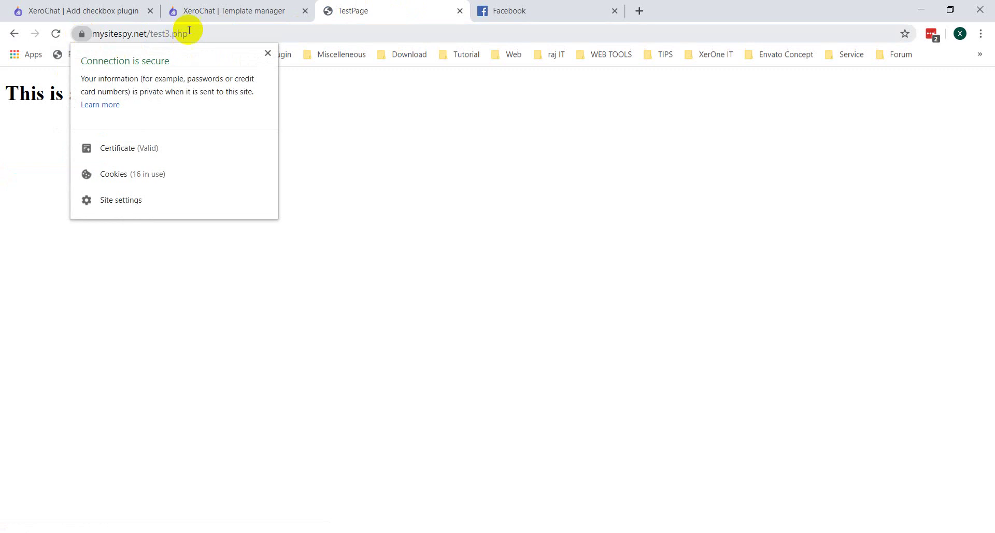
{"action": "left_click", "coordinate": [236, 35]}
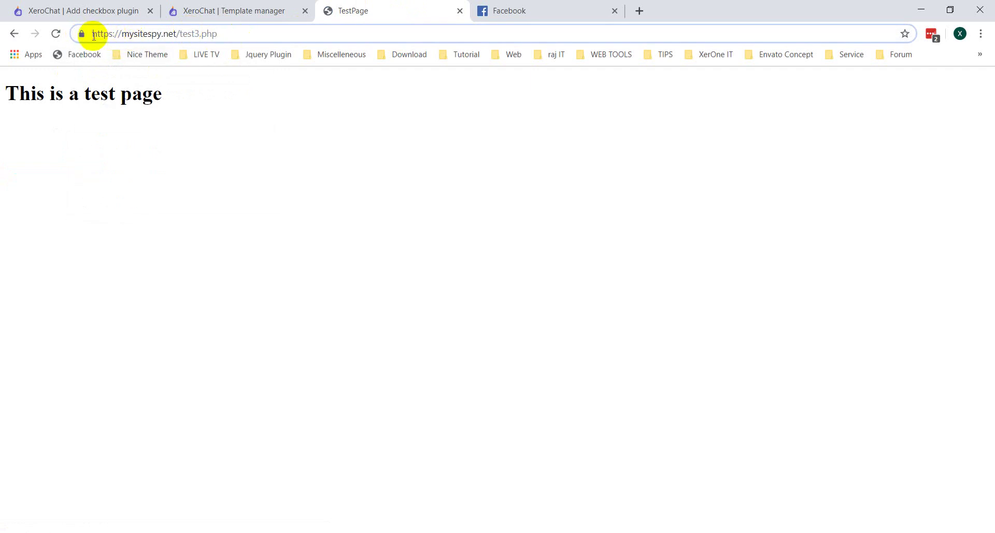
{"action": "left_click", "coordinate": [248, 167]}
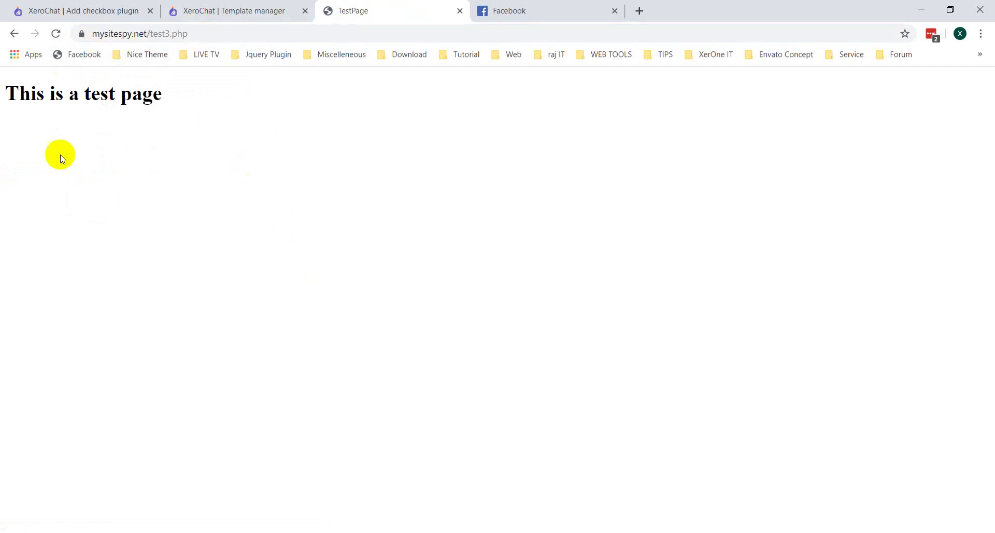
Switch to Sublime Text, paste the checkbox embed code below the heading in test3.php, and upload the saved file through FileZilla
{"action": "key", "text": "alt+Tab"}
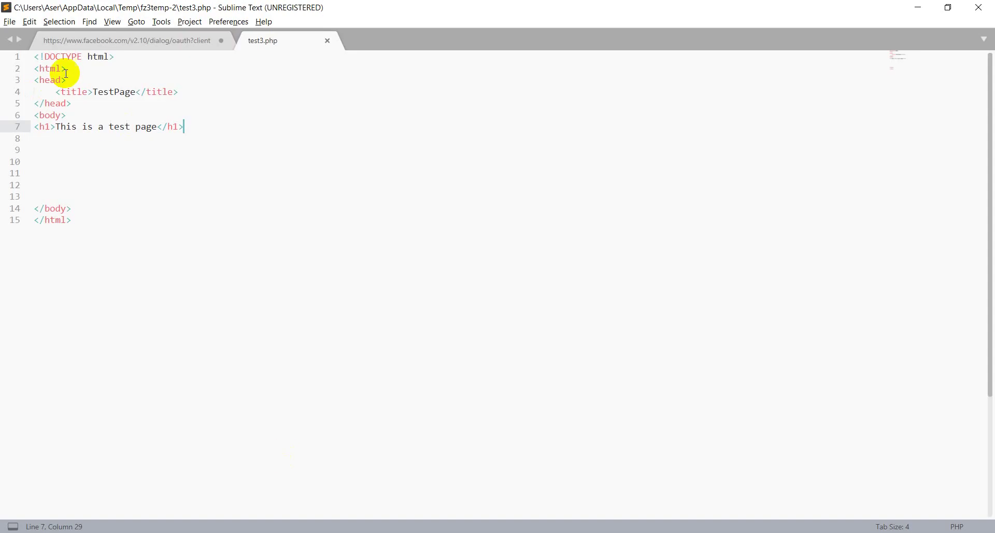
{"action": "left_click", "coordinate": [78, 162]}
{"action": "key", "text": "ctrl+v"}
{"action": "key", "text": "Return"}
{"action": "key", "text": "Return"}
{"action": "key", "text": "ctrl+s"}
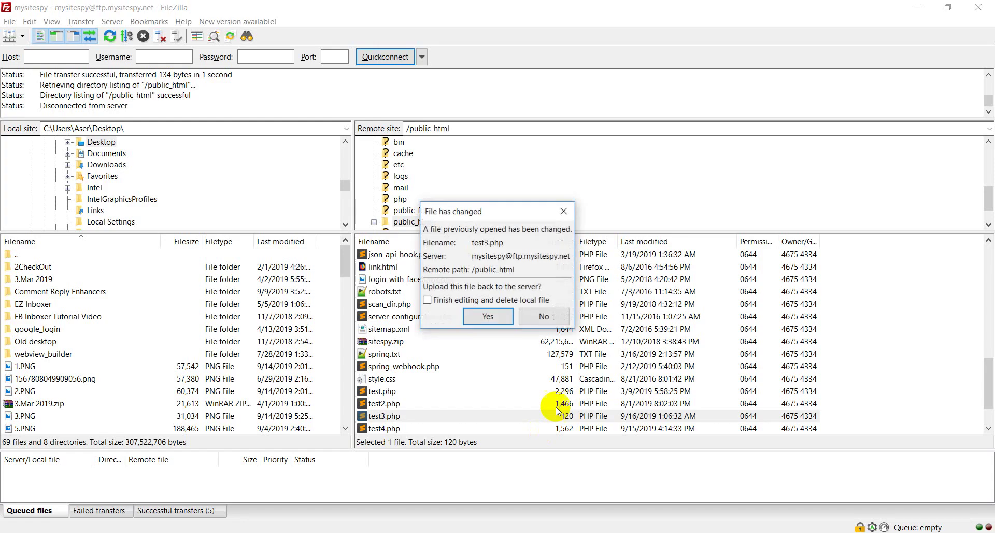
{"action": "left_click", "coordinate": [484, 315]}
Return to Chrome, reload the test page and opt in through its Send to Messenger checkbox
{"action": "key", "text": "alt+Tab"}
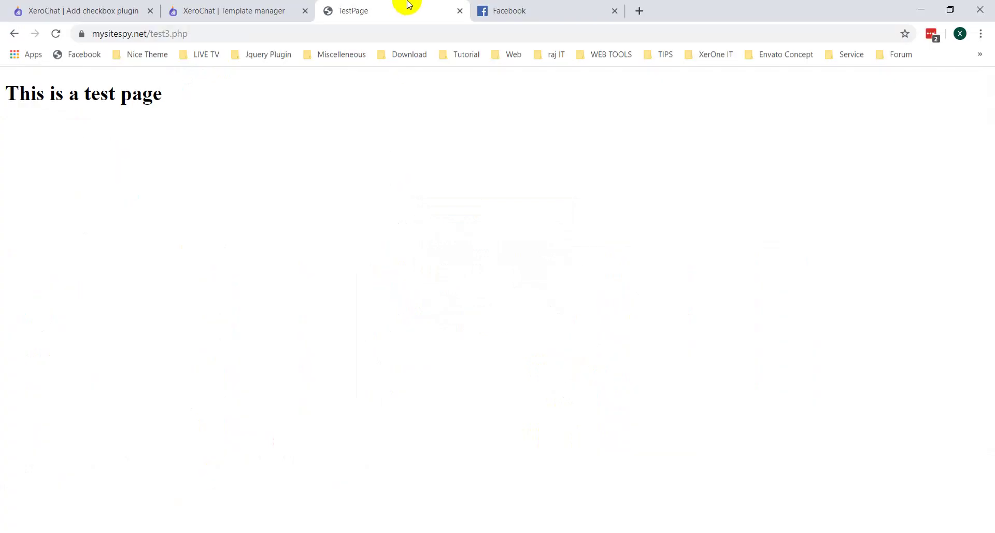
{"action": "left_click", "coordinate": [365, 33]}
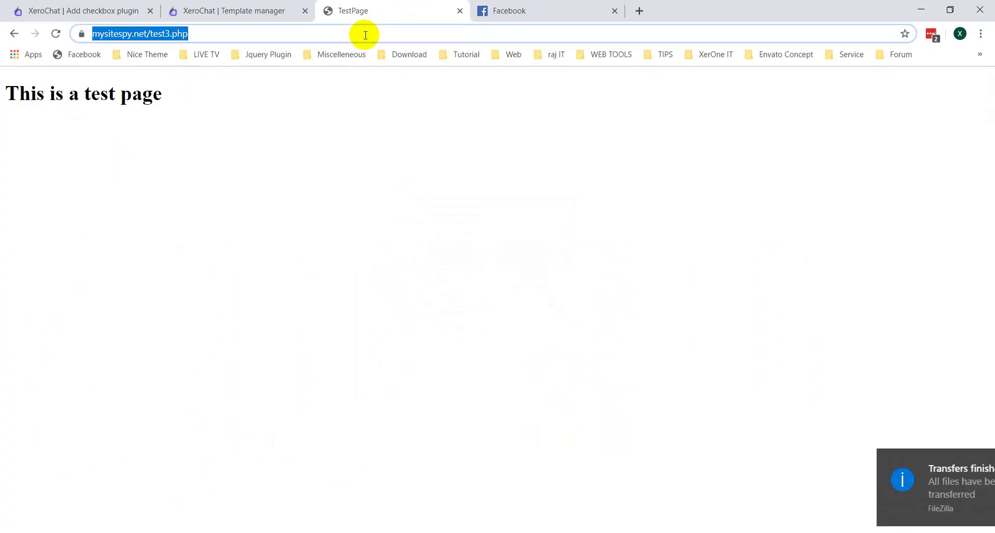
{"action": "key", "text": "Return"}
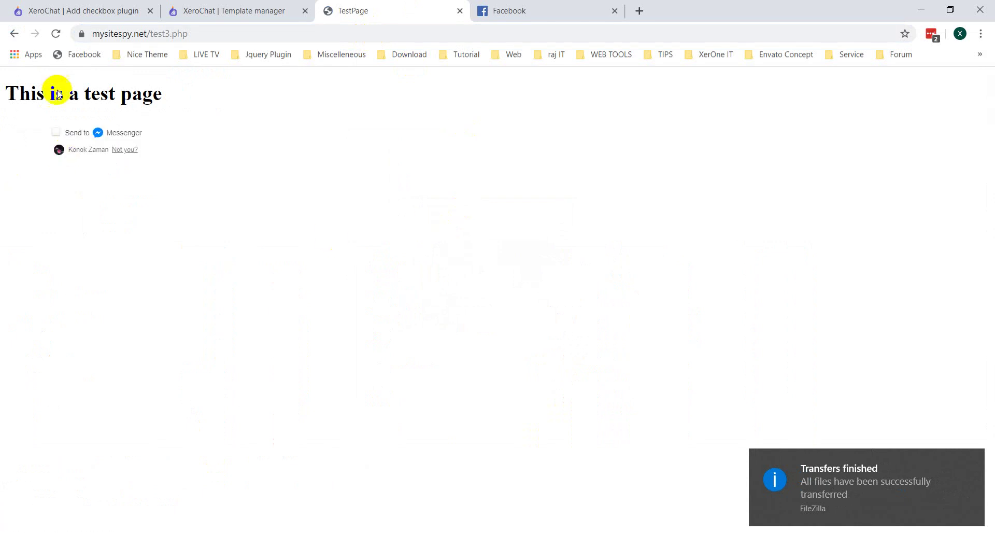
{"action": "left_click", "coordinate": [56, 133]}
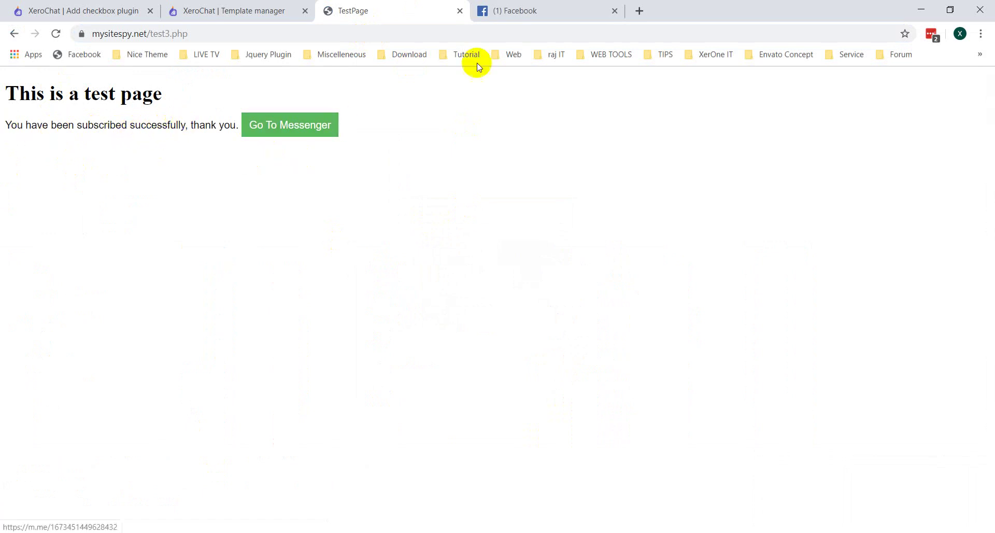
Check the Video Matrix chat on Facebook for the checkbox plugin's confirmation message
{"action": "left_click", "coordinate": [513, 10]}
{"action": "scroll", "coordinate": [607, 475], "scroll_direction": "down", "scroll_amount": 1}
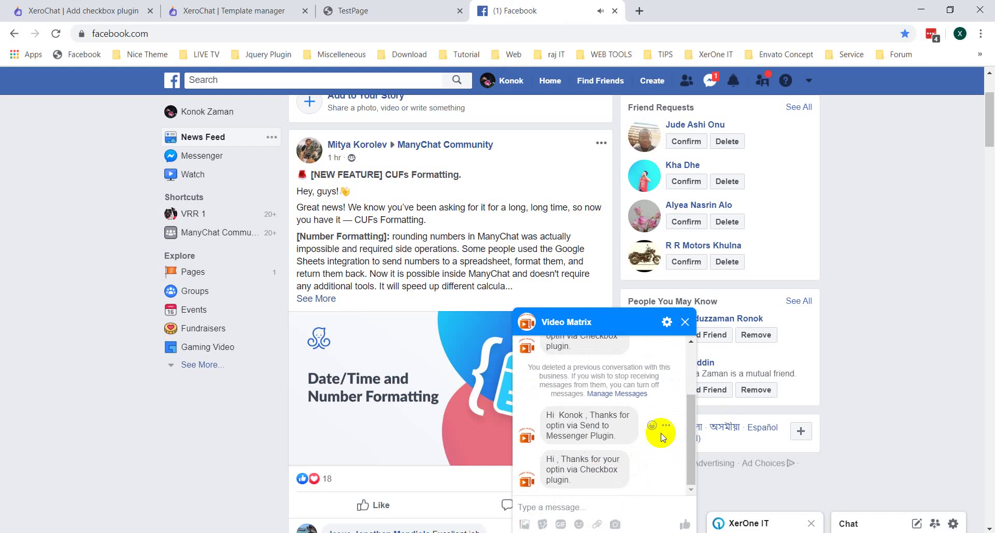
{"action": "left_click", "coordinate": [552, 466]}
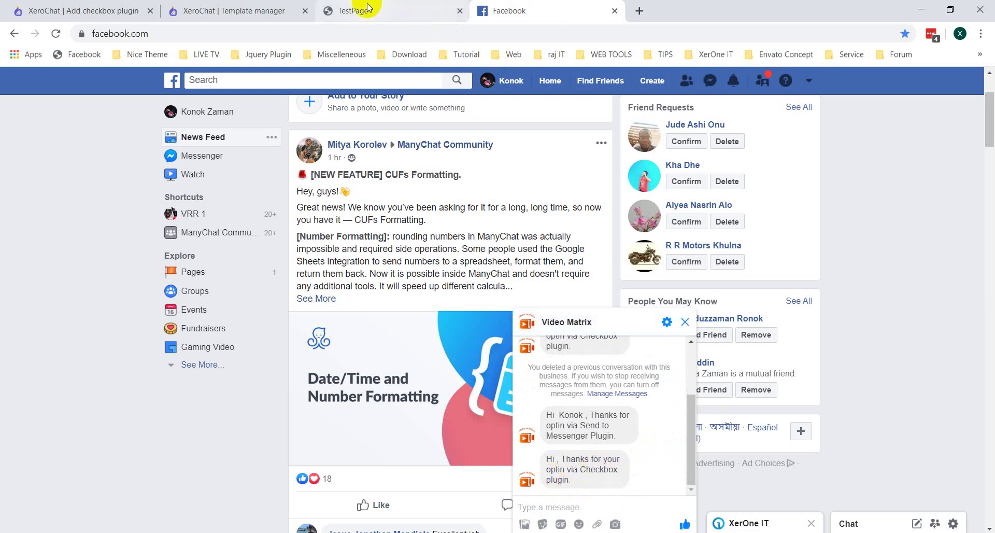
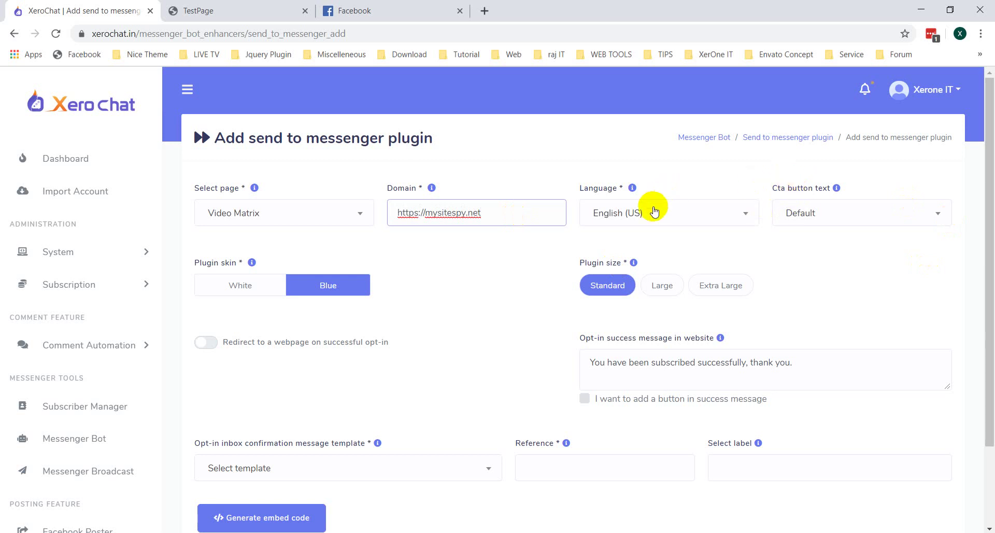
Set the send to messenger plugin's CTA button text to GET STARTED IN MESSENGER
{"action": "left_click", "coordinate": [829, 213]}
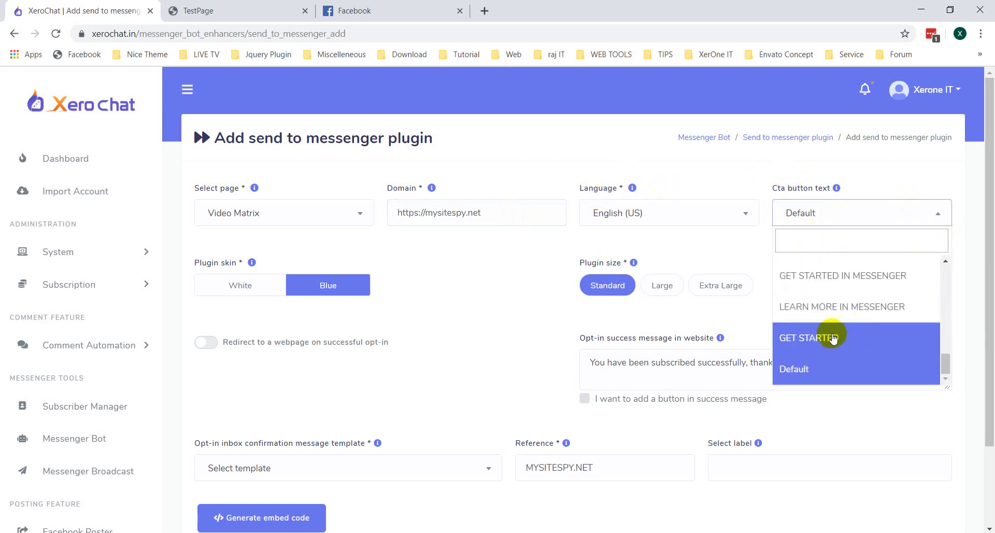
{"action": "left_click", "coordinate": [830, 337]}
{"action": "left_click", "coordinate": [838, 203]}
{"action": "left_click", "coordinate": [818, 275]}
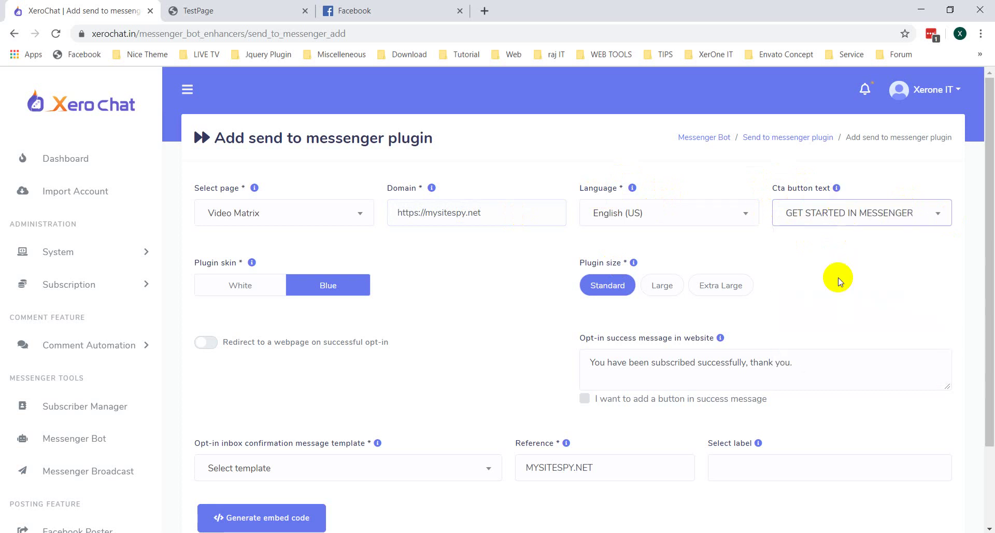
Enable adding a button to the plugin's opt-in success message
{"action": "scroll", "coordinate": [601, 249], "scroll_direction": "down", "scroll_amount": 1}
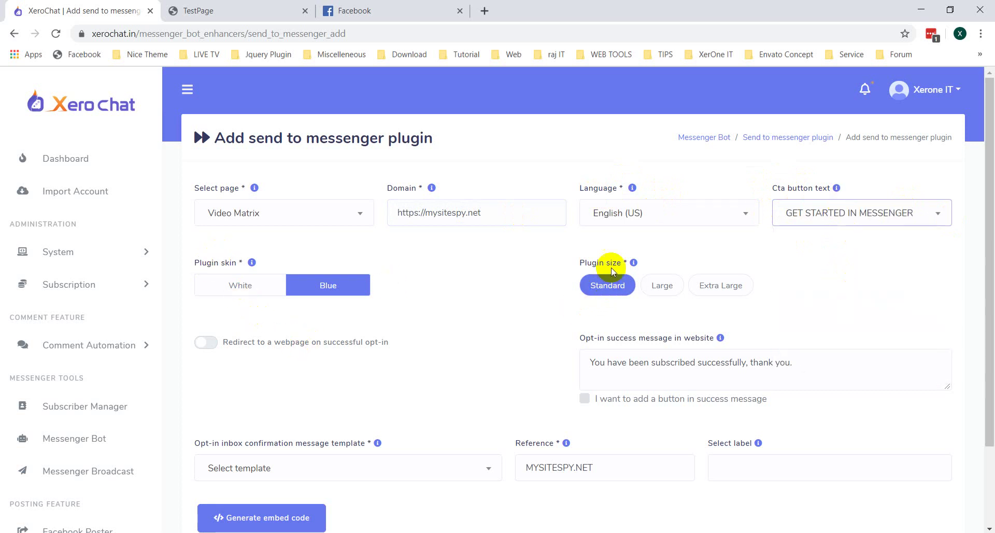
{"action": "scroll", "coordinate": [461, 285], "scroll_direction": "down", "scroll_amount": 1}
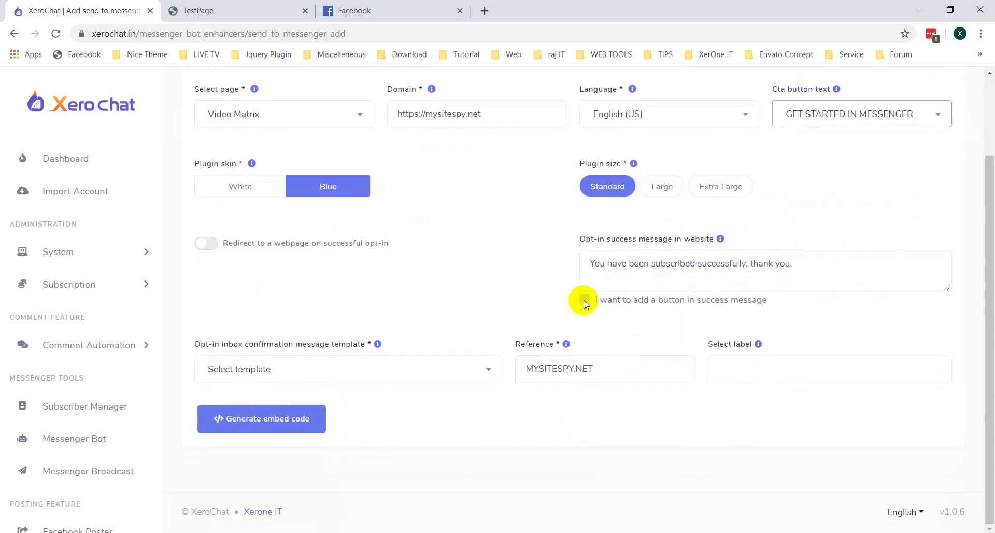
{"action": "left_click", "coordinate": [584, 300]}
{"action": "scroll", "coordinate": [414, 336], "scroll_direction": "down", "scroll_amount": 3}
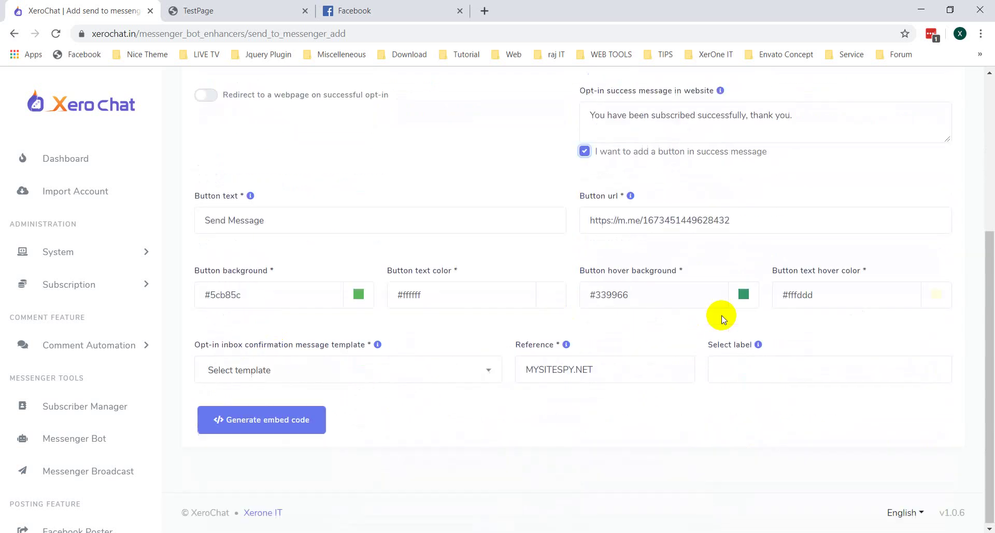
Choose Send To Messenger Plugin Optin [Send-to-messenger-optin] as the confirmation template and set the reference to MYSITESPY.NET_003
{"action": "left_click", "coordinate": [285, 366]}
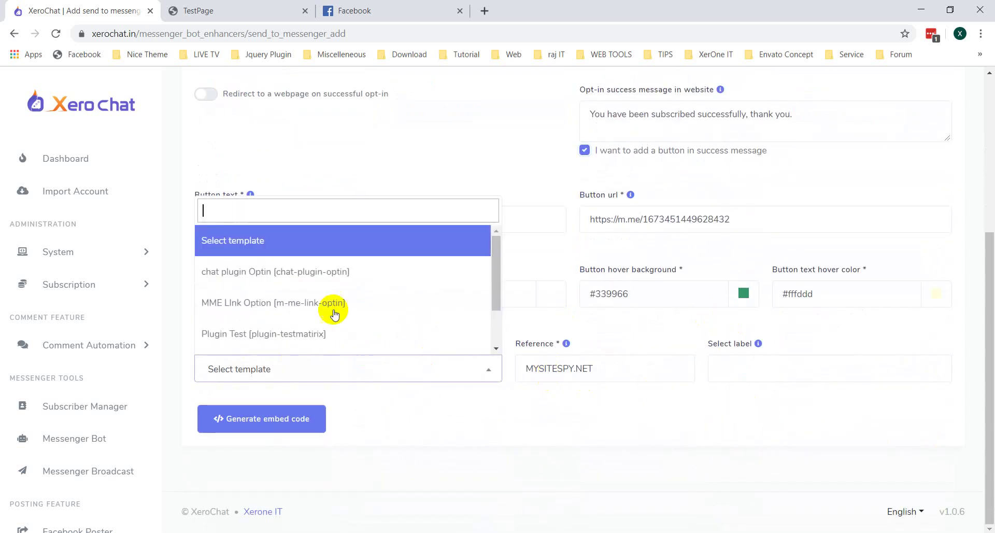
{"action": "scroll", "coordinate": [335, 313], "scroll_direction": "down", "scroll_amount": 1}
{"action": "left_click", "coordinate": [304, 315]}
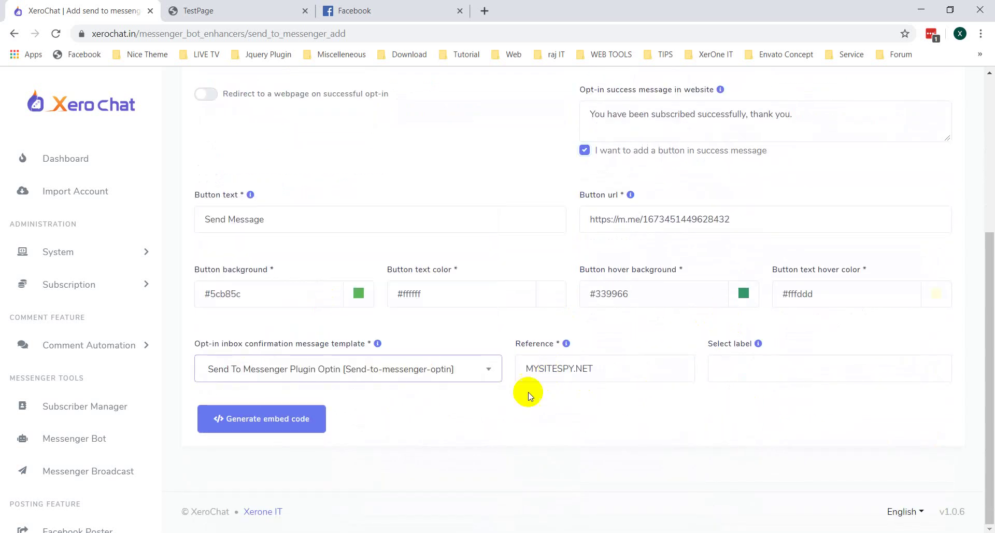
{"action": "left_click", "coordinate": [641, 363]}
{"action": "type", "text": "_"}
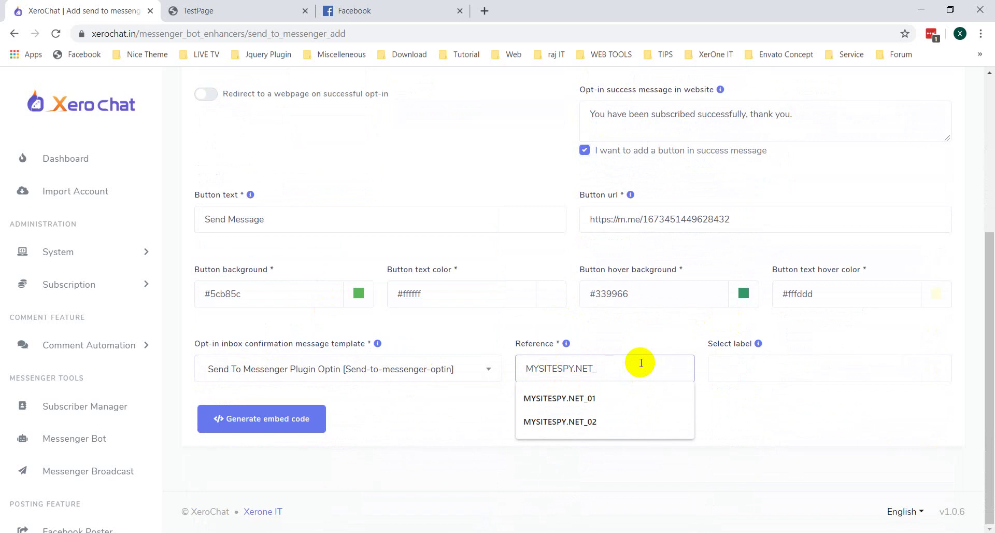
{"action": "type", "text": "003"}
Assign the Demo-Engagement-option label to the send to messenger plugin and generate its embed code
{"action": "left_click", "coordinate": [842, 367]}
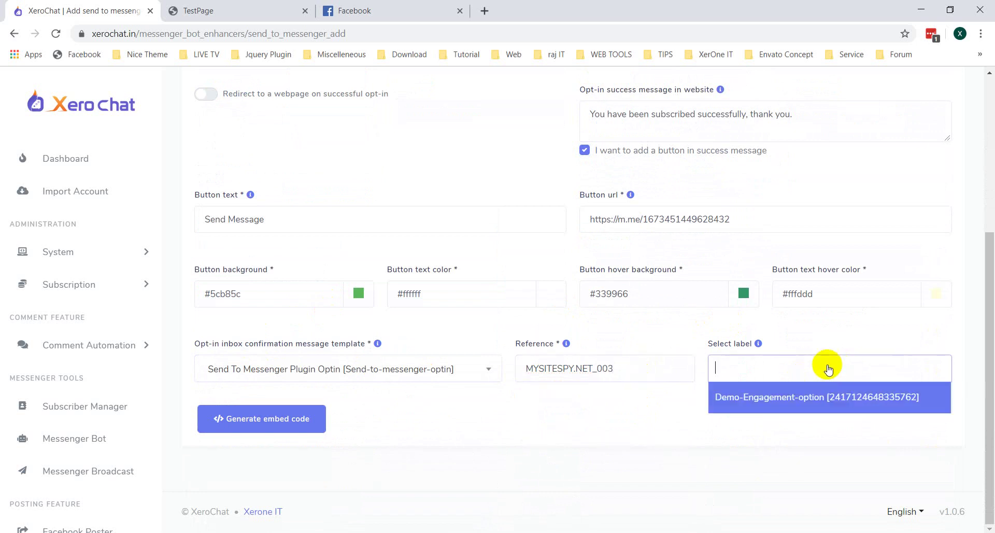
{"action": "left_click", "coordinate": [756, 398]}
{"action": "left_click", "coordinate": [278, 441]}
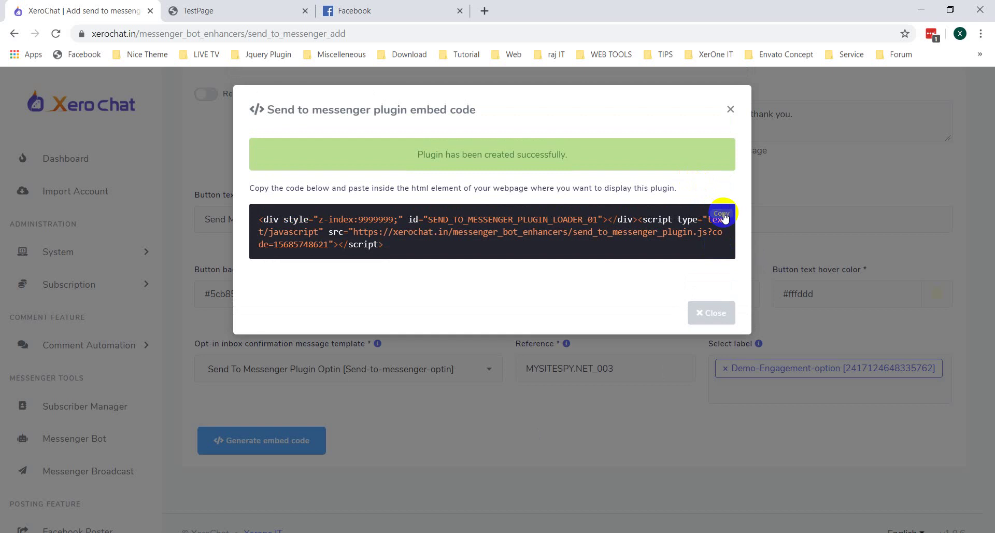
Copy the send to messenger embed code into test3.php below the checkbox code in Sublime Text and upload the saved file through FileZilla
{"action": "left_click", "coordinate": [723, 216]}
{"action": "key", "text": "alt+Tab"}
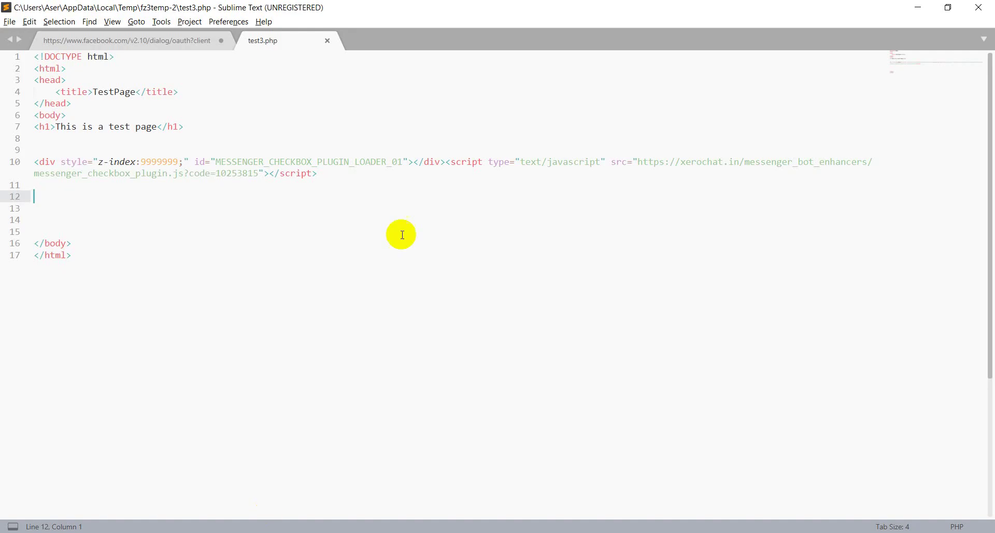
{"action": "key", "text": "ctrl+v"}
{"action": "key", "text": "ctrl+s"}
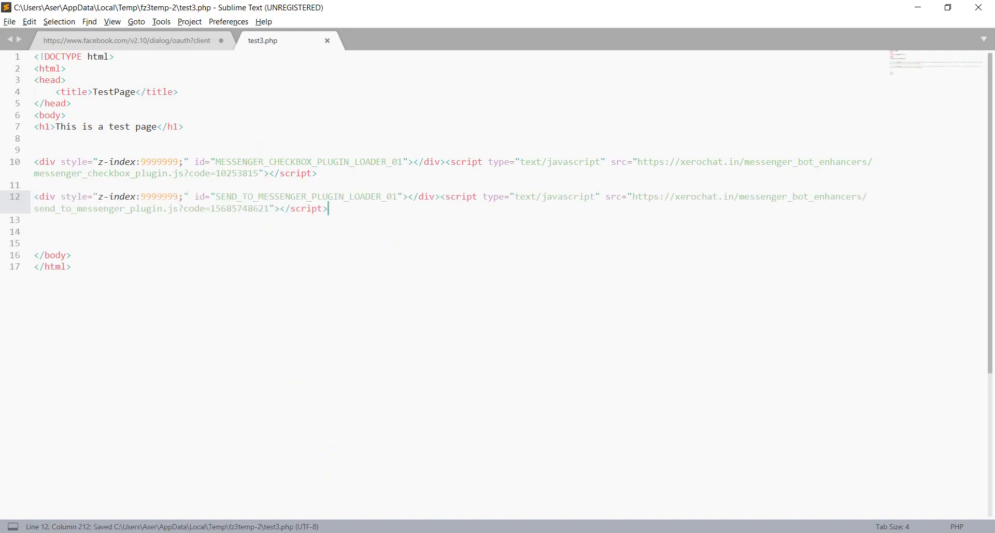
{"action": "key", "text": "alt+Tab"}
{"action": "left_click", "coordinate": [480, 315]}
Opt in with the Get started in Messenger button on the reloaded test page and check the Video Matrix chat on Facebook
{"action": "key", "text": "alt+Tab"}
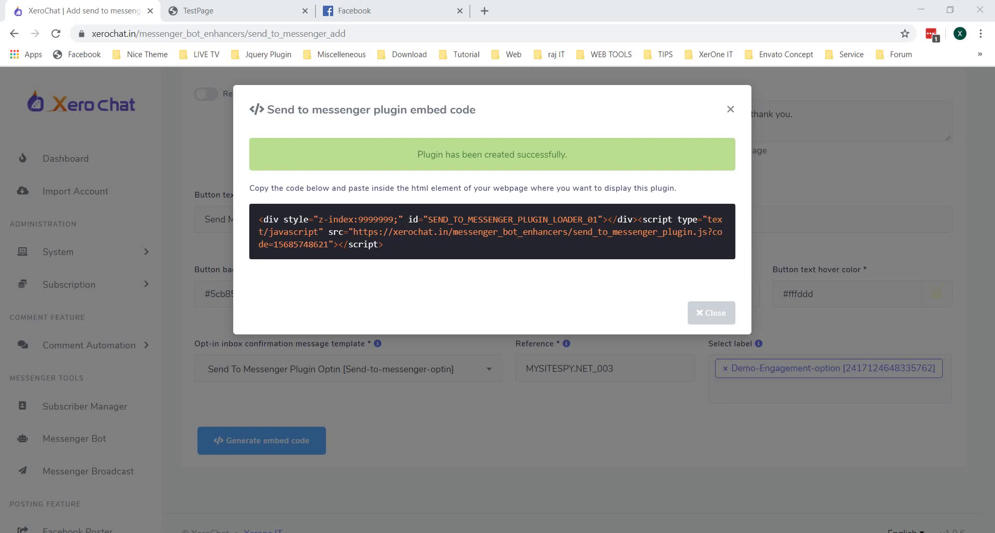
{"action": "left_click", "coordinate": [279, 11]}
{"action": "left_click", "coordinate": [328, 36]}
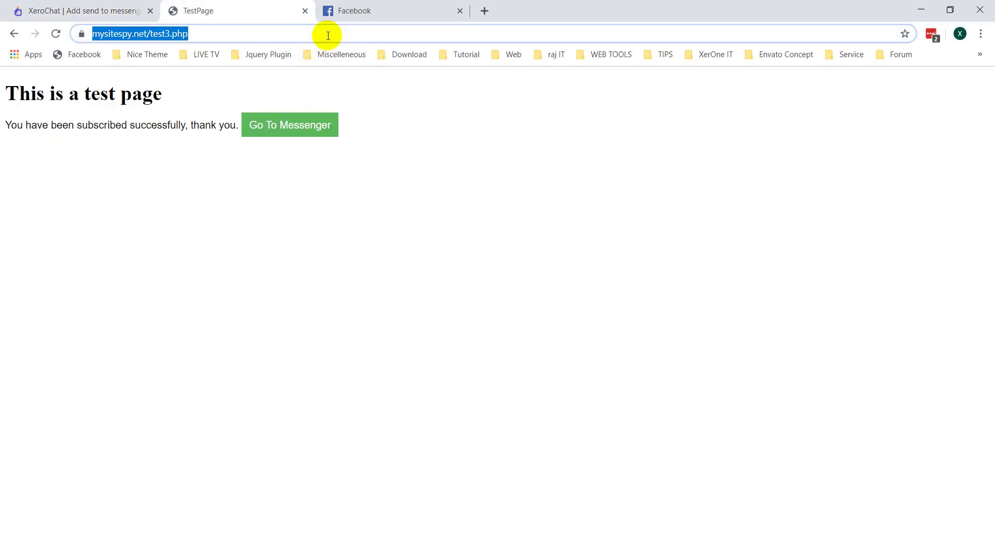
{"action": "key", "text": "Return"}
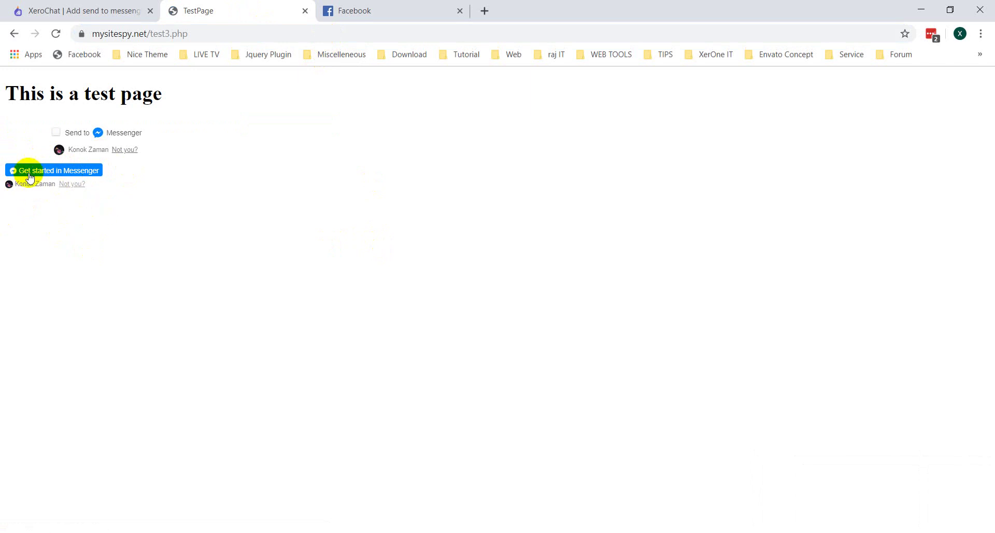
{"action": "left_click", "coordinate": [30, 177]}
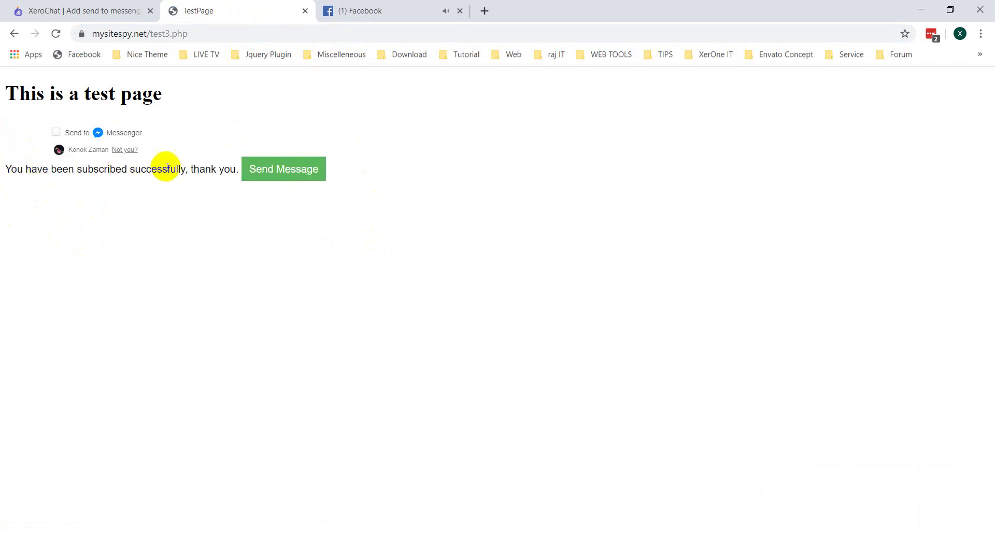
{"action": "left_click", "coordinate": [369, 16]}
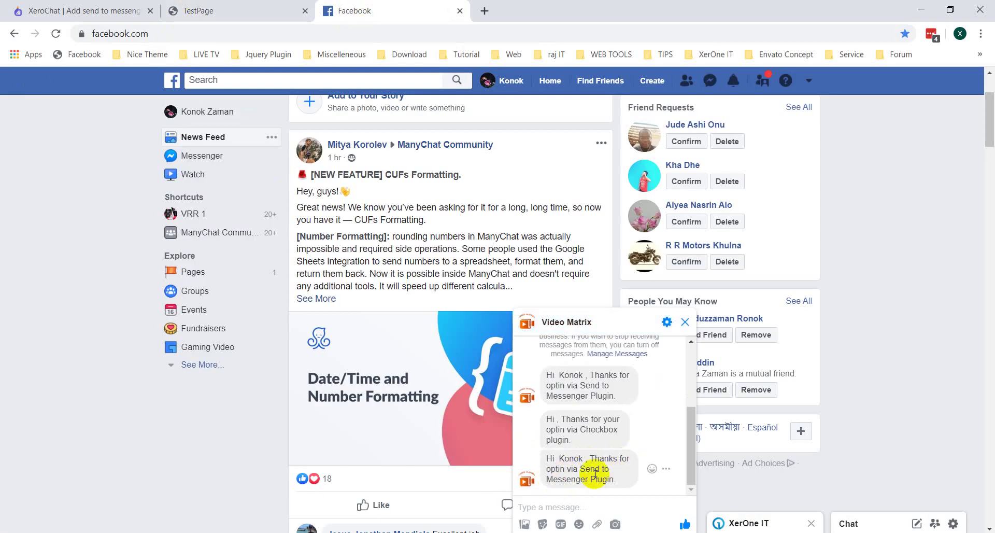
Close the send to messenger embed code dialog in XeroChat and return to the Messenger Bot overview
{"action": "left_click", "coordinate": [42, 8]}
{"action": "left_click", "coordinate": [714, 313]}
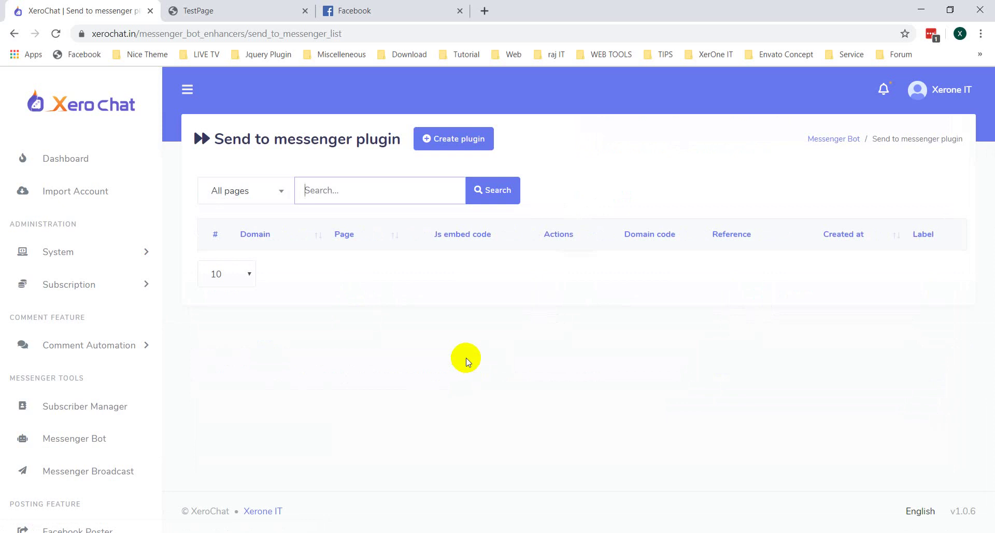
{"action": "scroll", "coordinate": [133, 427], "scroll_direction": "down", "scroll_amount": 2}
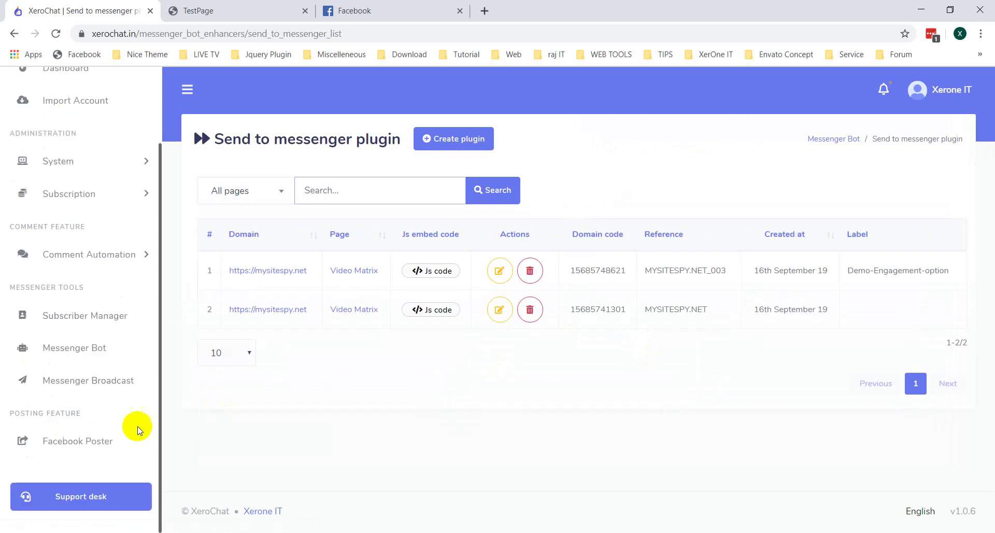
{"action": "left_click", "coordinate": [852, 140]}
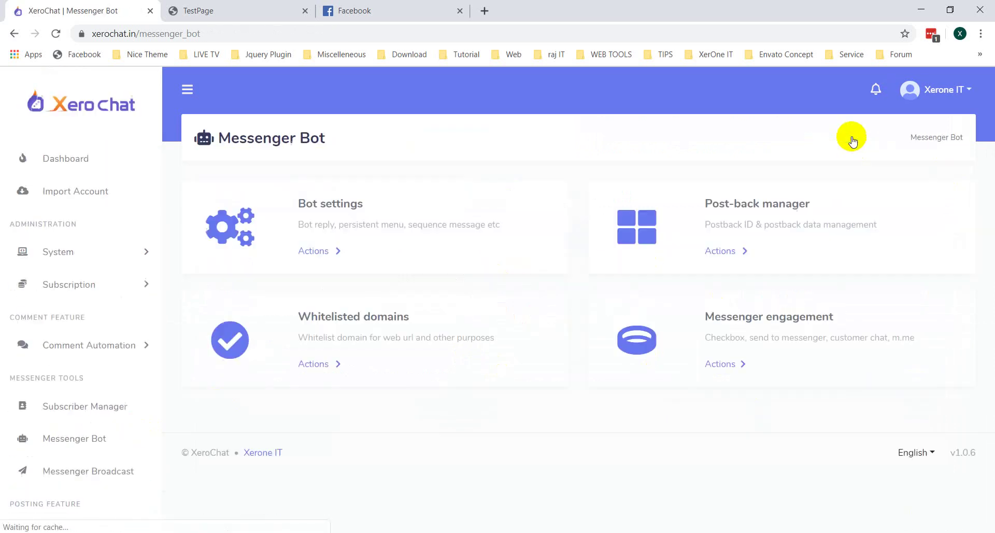
Start a new M.me link plugin from the Messenger engagement tools and choose the Video Matrix page for it
{"action": "left_click", "coordinate": [727, 363]}
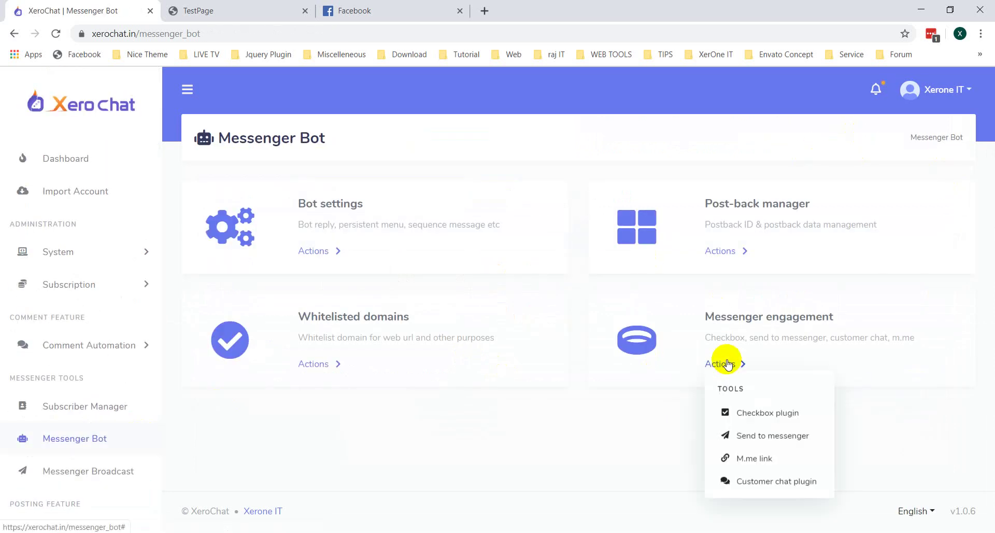
{"action": "left_click", "coordinate": [752, 458]}
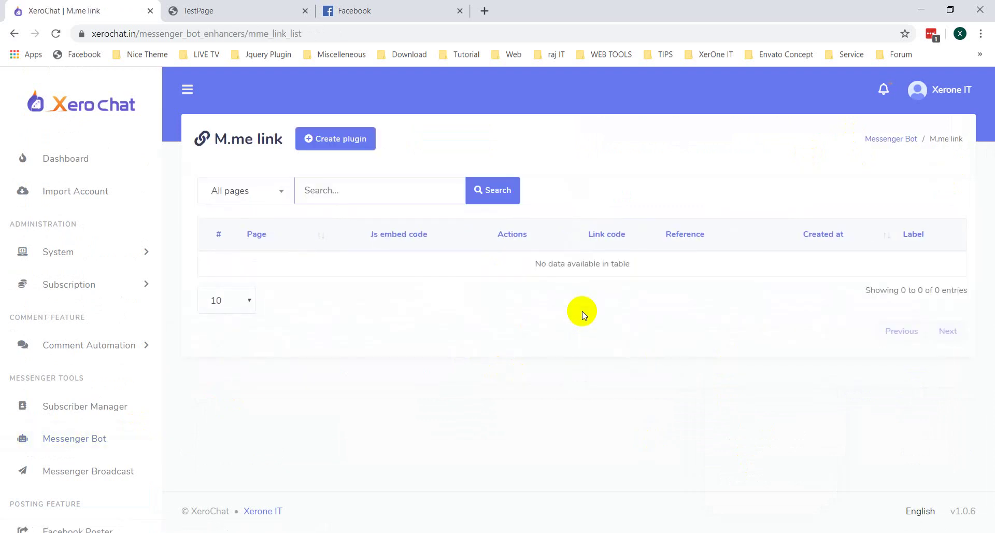
{"action": "left_click", "coordinate": [337, 139]}
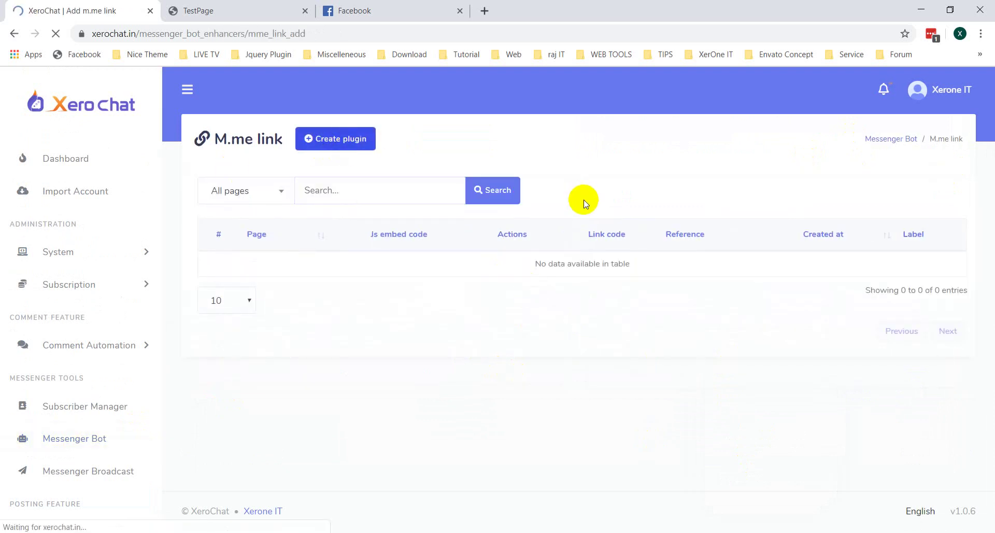
{"action": "left_click", "coordinate": [294, 220]}
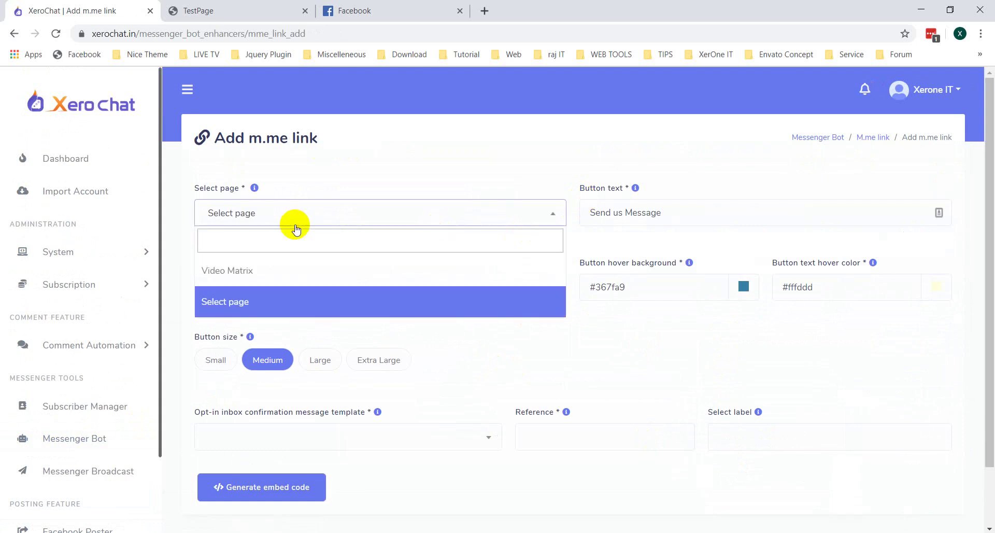
{"action": "left_click", "coordinate": [232, 268]}
{"action": "left_click", "coordinate": [751, 212]}
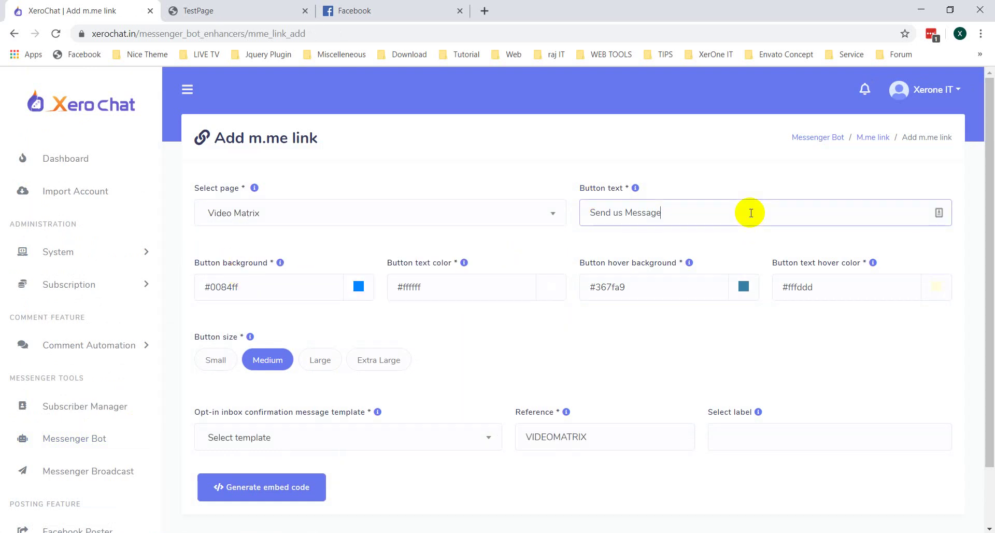
{"action": "left_click_drag", "start_coordinate": [574, 188], "coordinate": [631, 191]}
{"action": "left_click", "coordinate": [699, 182]}
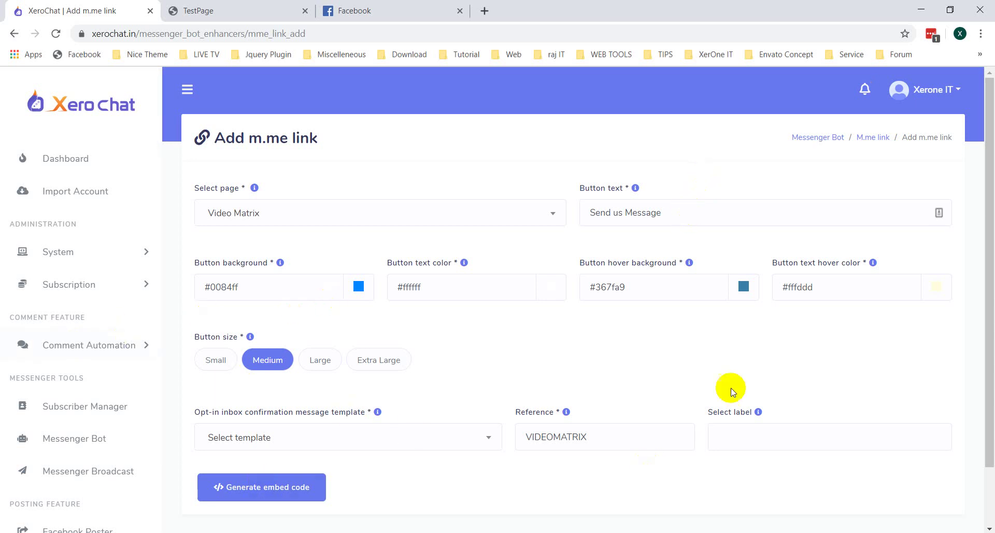
Choose MME LInk Option [m-me-link-optin] as the opt-in confirmation template, leave the label empty and generate the m.me embed code
{"action": "scroll", "coordinate": [363, 386], "scroll_direction": "down", "scroll_amount": 2}
{"action": "left_click", "coordinate": [262, 376]}
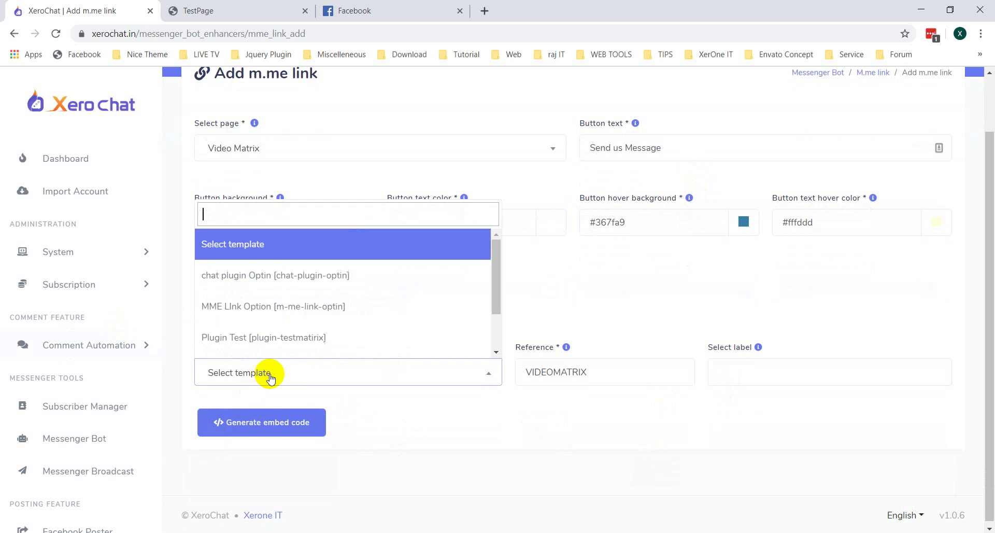
{"action": "left_click", "coordinate": [312, 317]}
{"action": "left_click", "coordinate": [611, 367]}
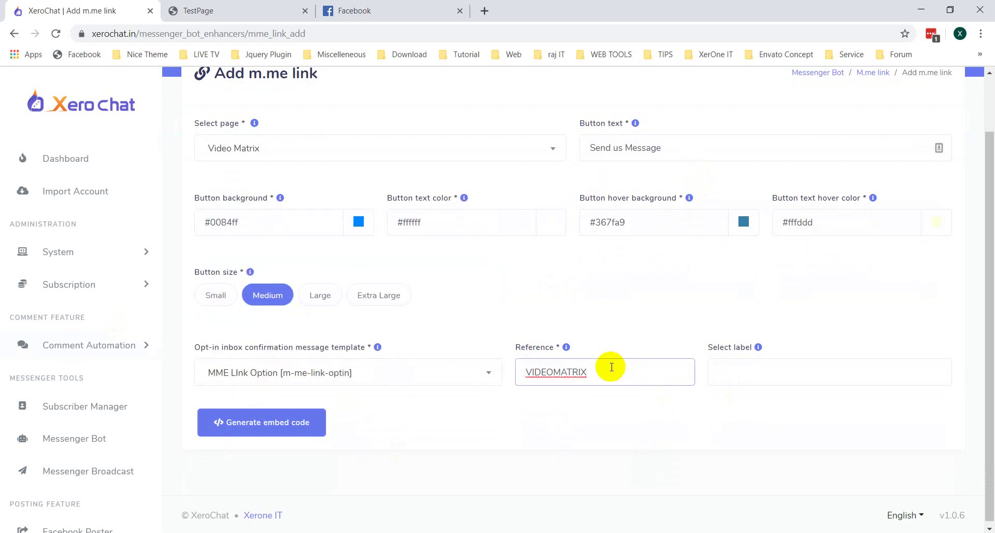
{"action": "double_click", "coordinate": [611, 367]}
{"action": "left_click", "coordinate": [813, 374]}
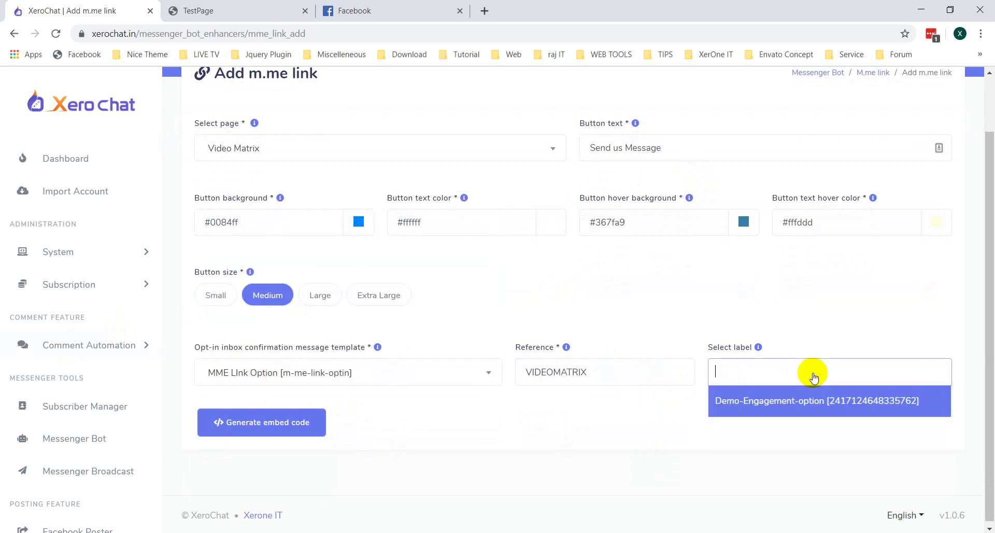
{"action": "left_click", "coordinate": [754, 313]}
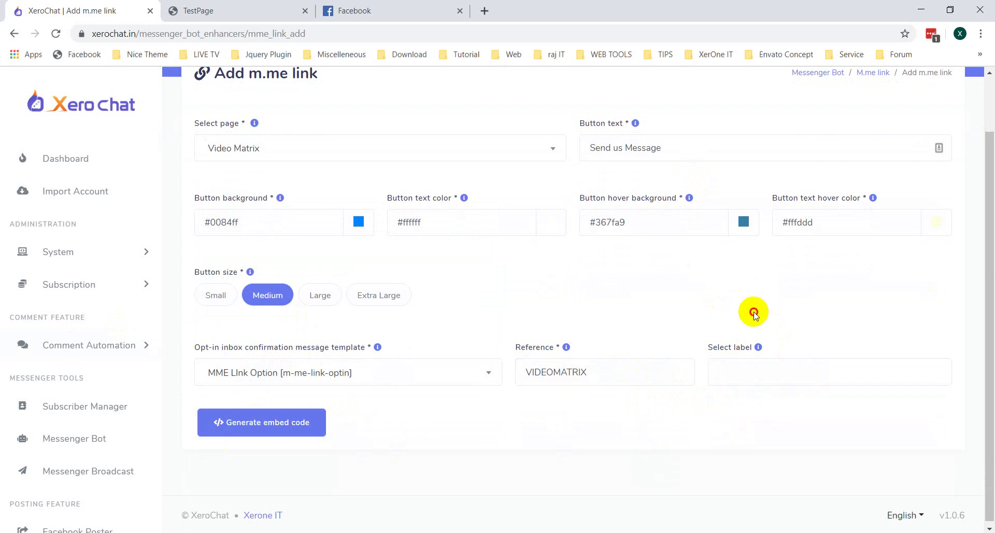
{"action": "left_click", "coordinate": [256, 422]}
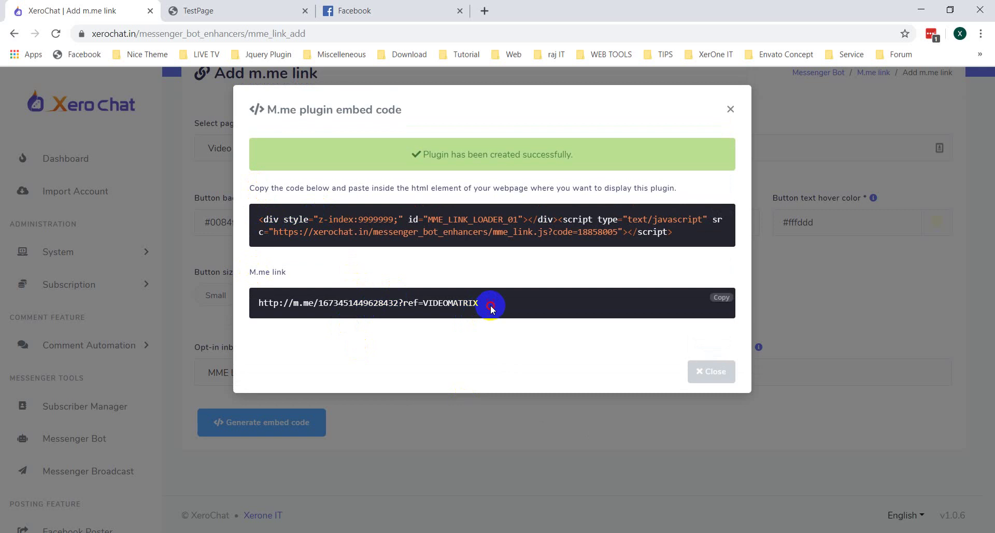
Copy the m.me embed code into test3.php below the send to messenger code in Sublime Text and upload the saved file through FileZilla
{"action": "left_click_drag", "start_coordinate": [489, 304], "coordinate": [240, 302]}
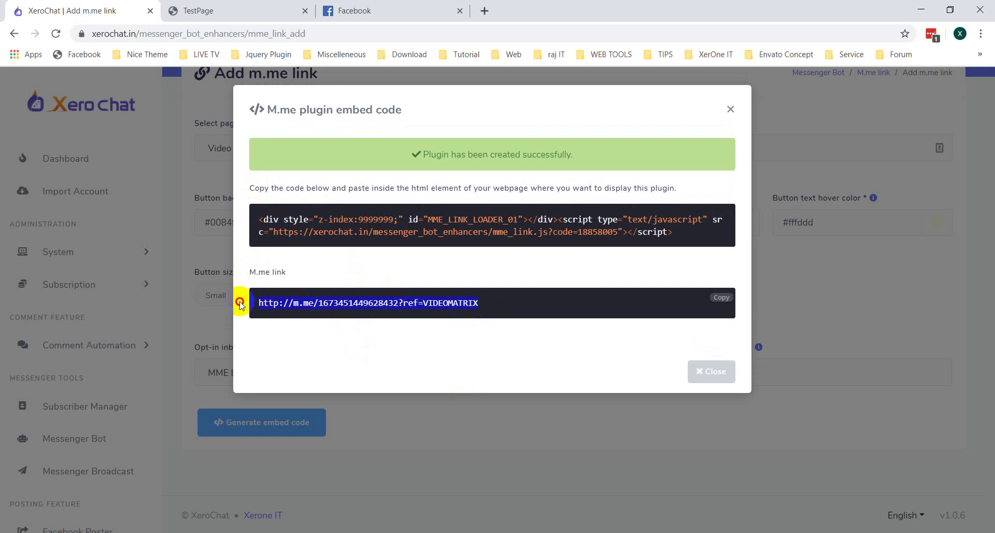
{"action": "double_click", "coordinate": [334, 232]}
{"action": "left_click", "coordinate": [728, 220]}
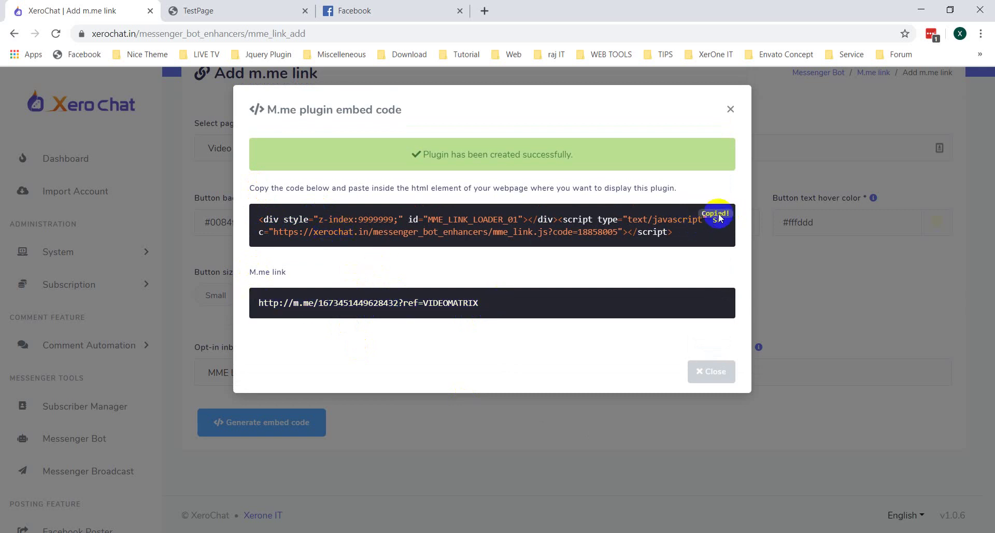
{"action": "key", "text": "alt+Tab"}
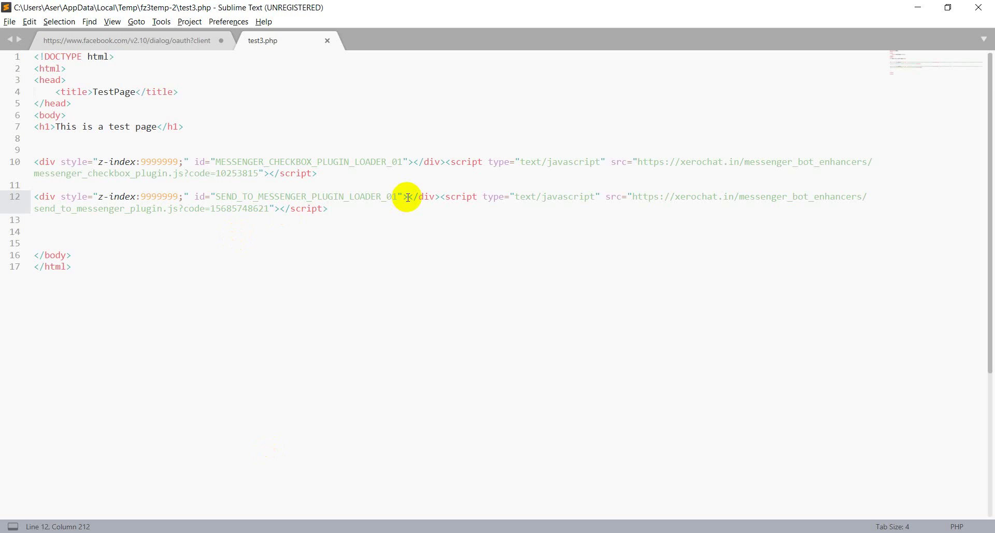
{"action": "key", "text": "Return"}
{"action": "key", "text": "Return"}
{"action": "key", "text": "ctrl+v"}
{"action": "key", "text": "ctrl+s"}
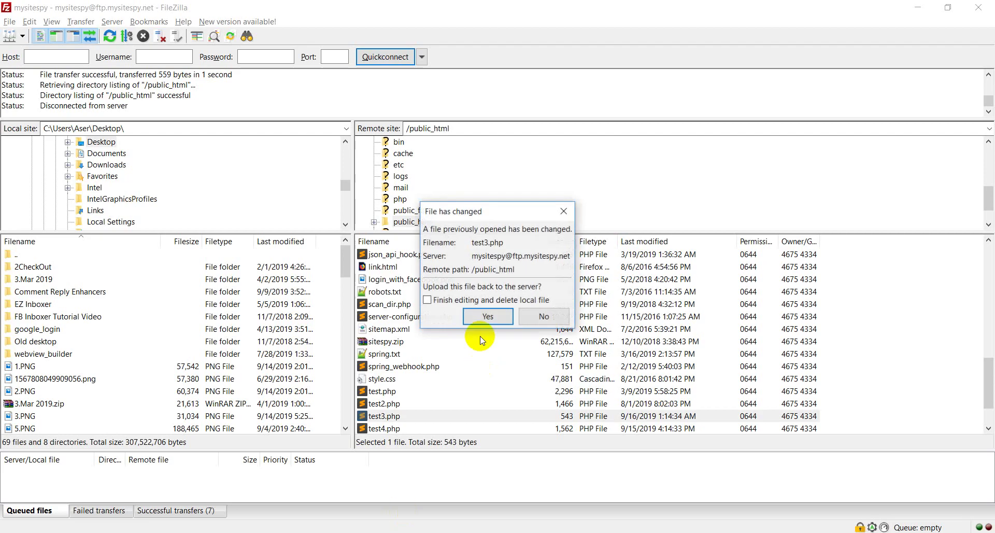
{"action": "left_click", "coordinate": [481, 316]}
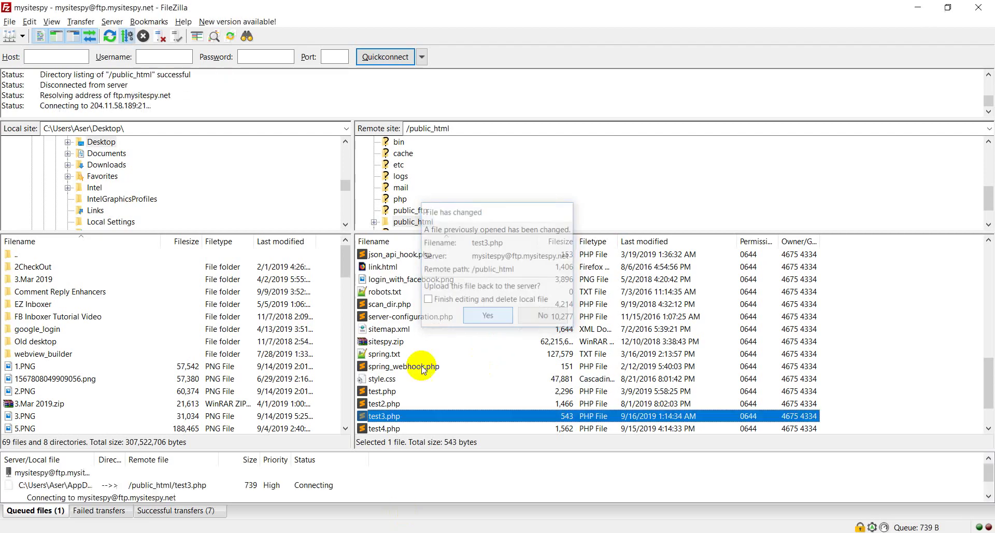
Reload mysitespy.net/test3.php in the browser, opt in with the Send us Message button and check the Video Matrix chat
{"action": "key", "text": "alt+Tab"}
{"action": "left_click", "coordinate": [196, 10]}
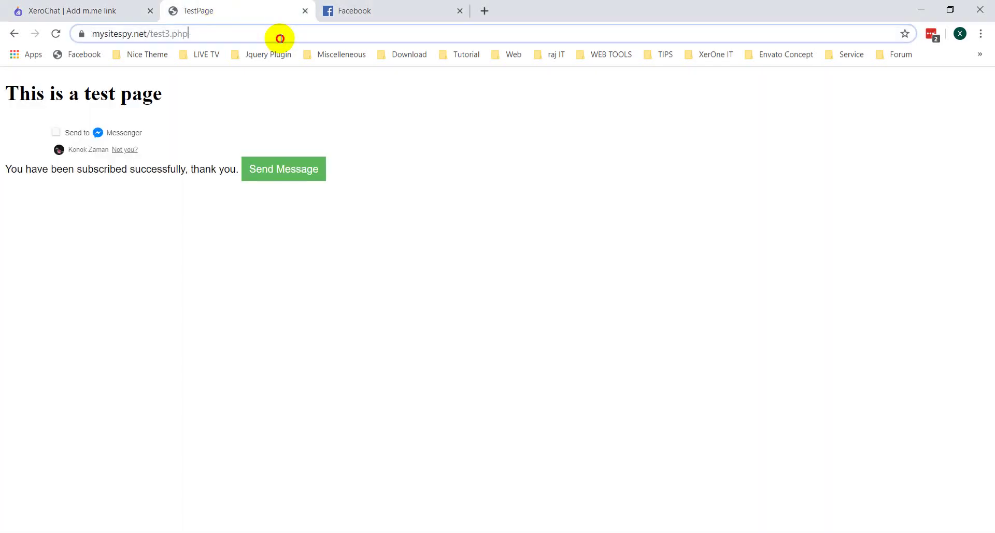
{"action": "left_click", "coordinate": [280, 35]}
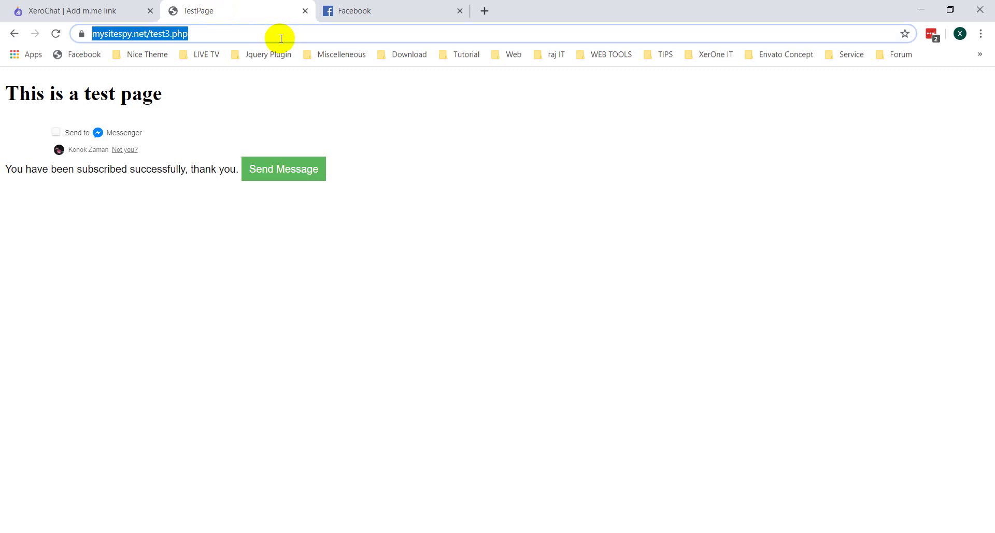
{"action": "key", "text": "Return"}
{"action": "left_click", "coordinate": [281, 36]}
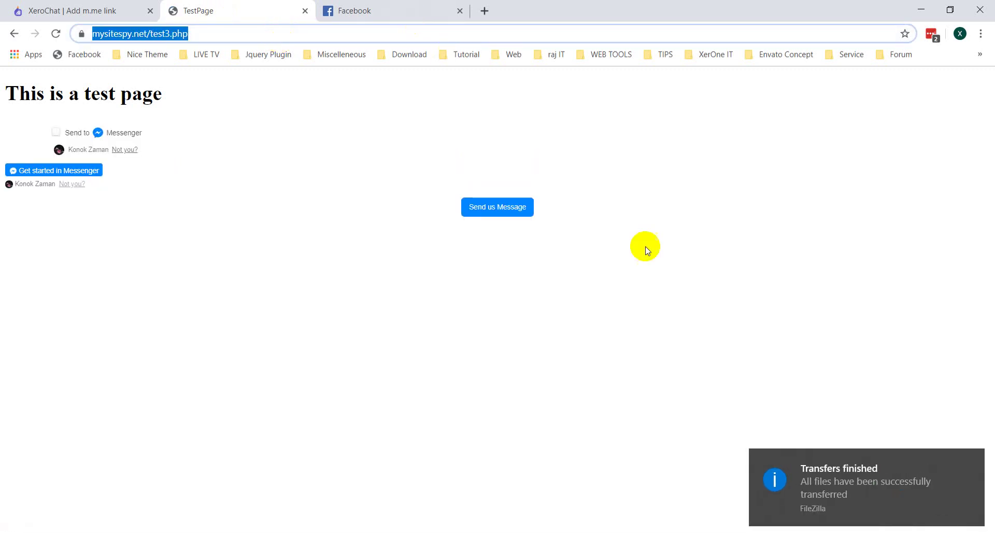
{"action": "left_click", "coordinate": [498, 214]}
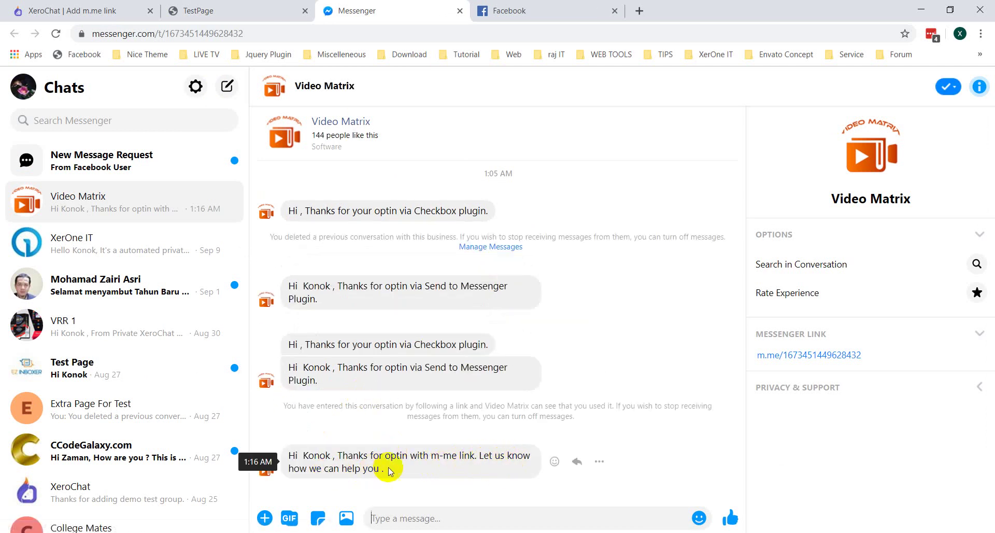
{"action": "left_click", "coordinate": [459, 10]}
Copy the direct m.me link from XeroChat, open it in a new browser tab and check the Video Matrix chat
{"action": "left_click", "coordinate": [73, 11]}
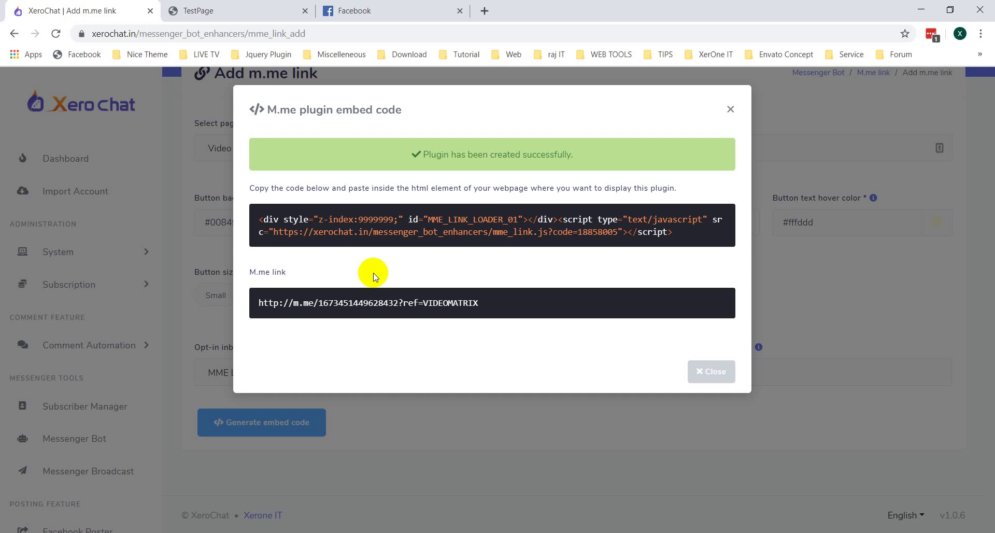
{"action": "left_click_drag", "start_coordinate": [474, 301], "coordinate": [515, 307]}
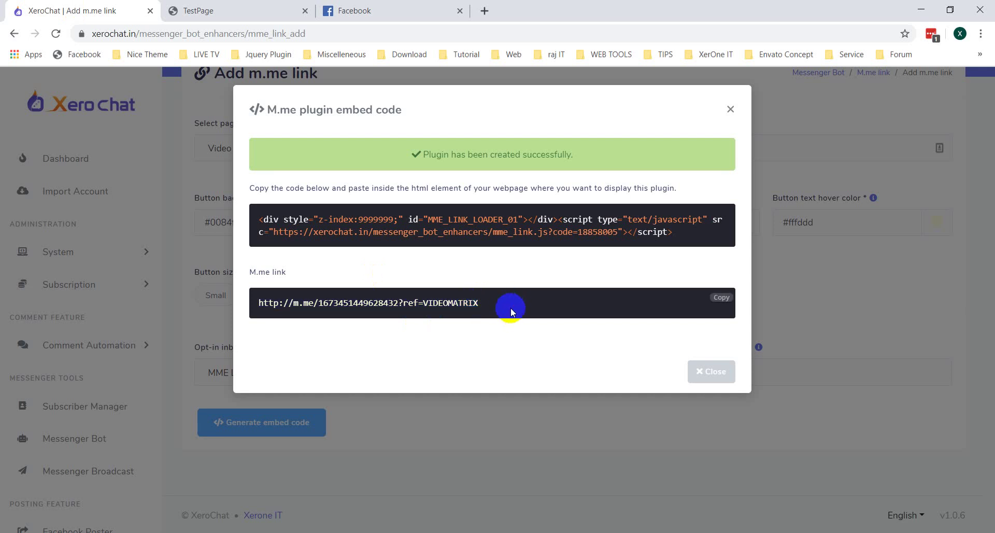
{"action": "left_click", "coordinate": [723, 298]}
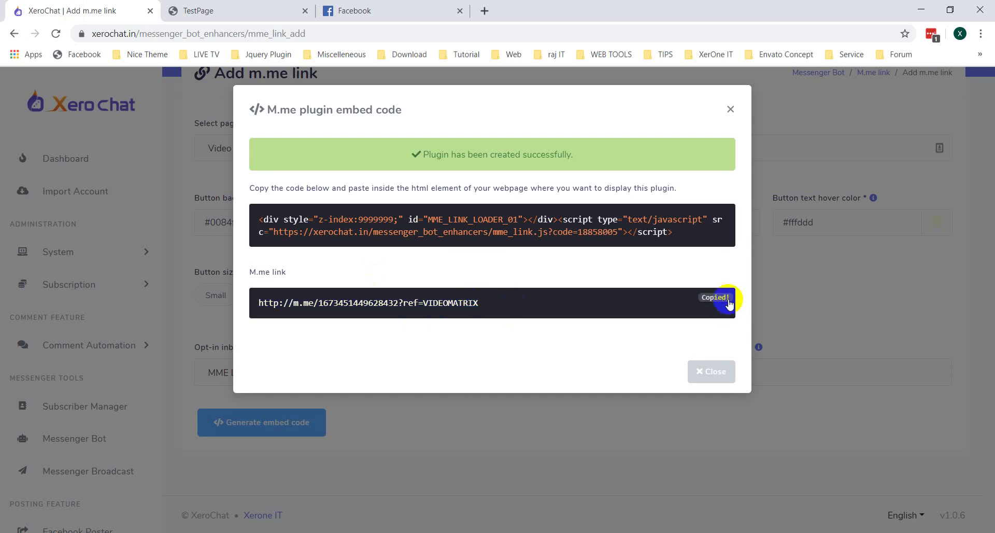
{"action": "left_click", "coordinate": [477, 13]}
{"action": "key", "text": "ctrl+v"}
{"action": "key", "text": "Return"}
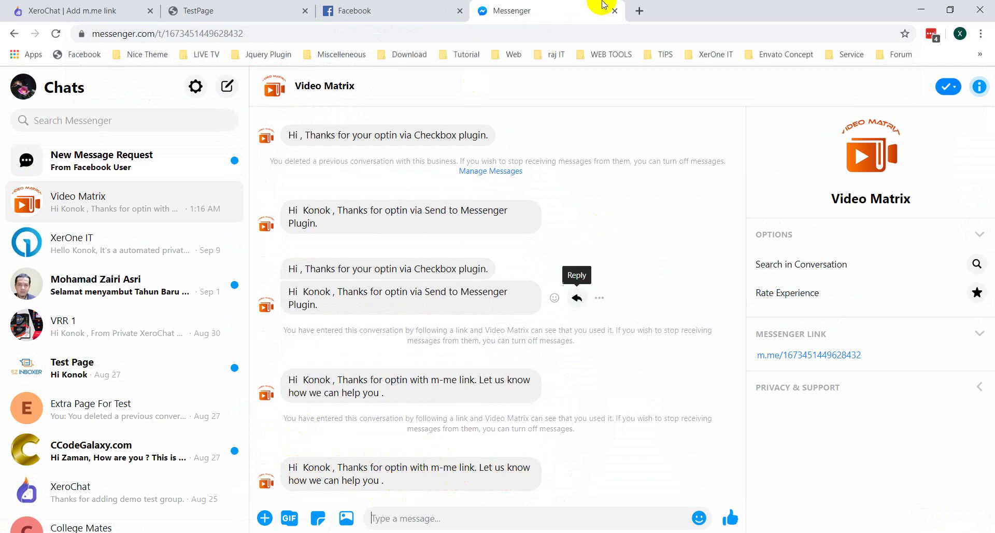
{"action": "left_click", "coordinate": [615, 11]}
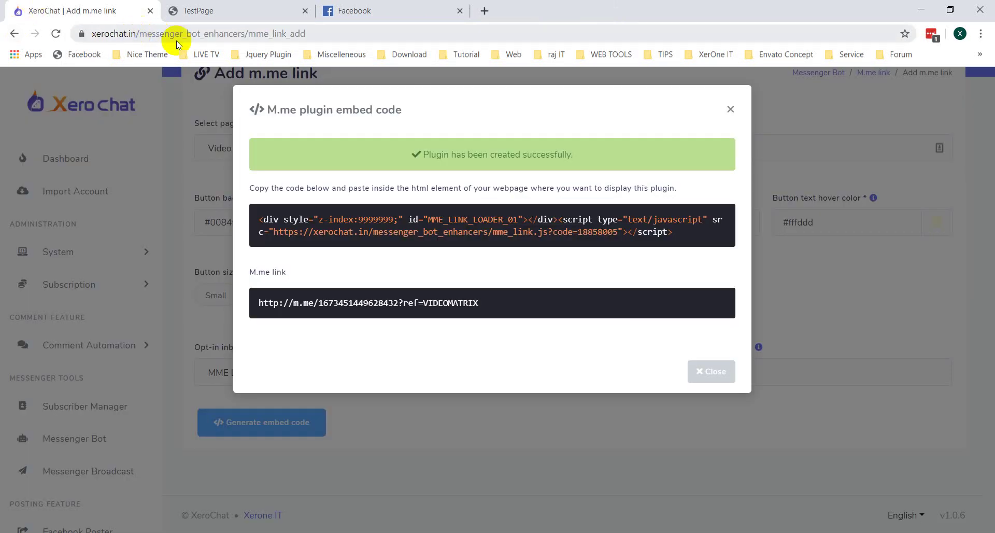
{"action": "left_click", "coordinate": [724, 382]}
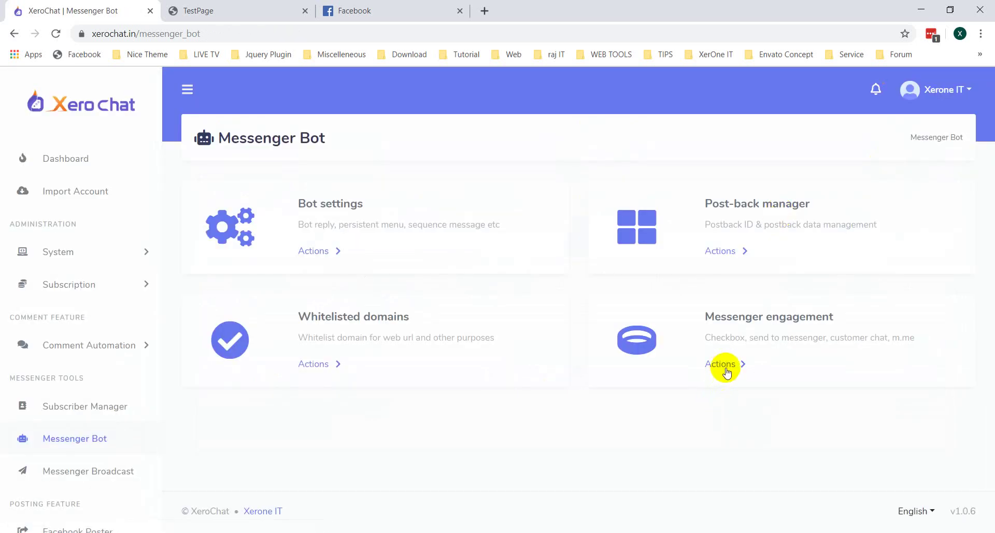
{"action": "left_click", "coordinate": [726, 366]}
{"action": "left_click", "coordinate": [762, 481]}
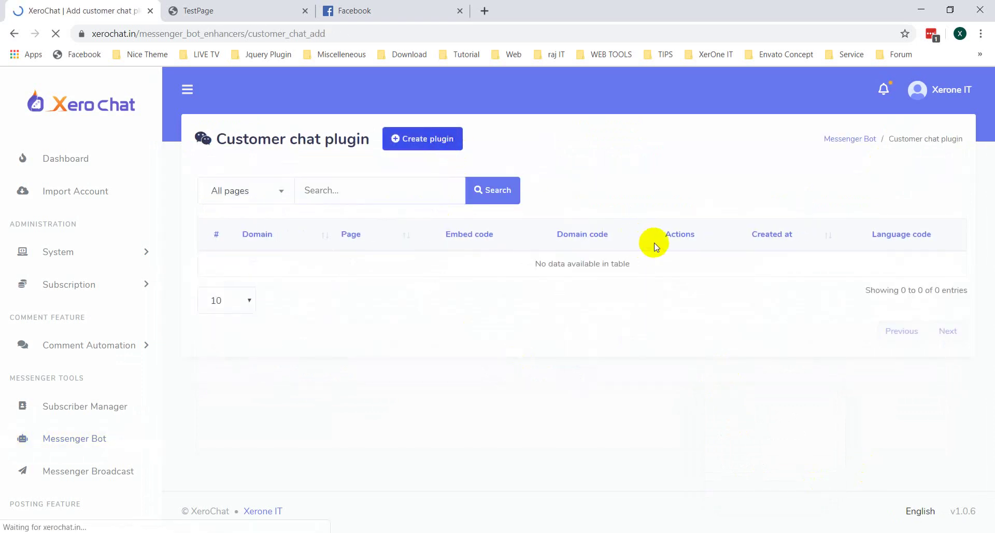
{"action": "left_click", "coordinate": [344, 216]}
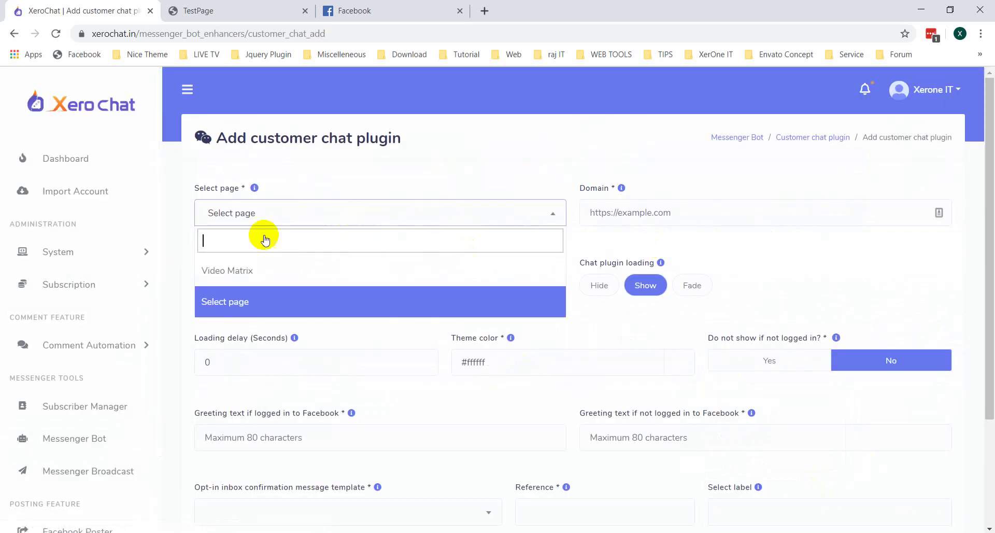
{"action": "left_click", "coordinate": [251, 270]}
{"action": "left_click", "coordinate": [683, 209]}
{"action": "type", "text": "https://mysitespy.net"}
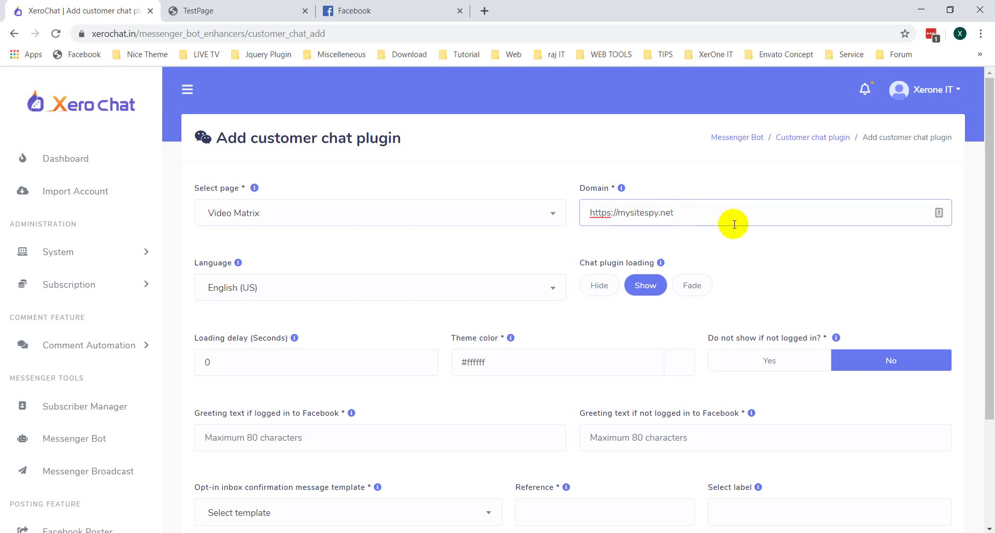
Choose chat plugin Optin [chat-plugin-optin] as the opt-in confirmation template and generate the customer chat embed code
{"action": "scroll", "coordinate": [734, 223], "scroll_direction": "down", "scroll_amount": 3}
{"action": "left_click", "coordinate": [401, 370]}
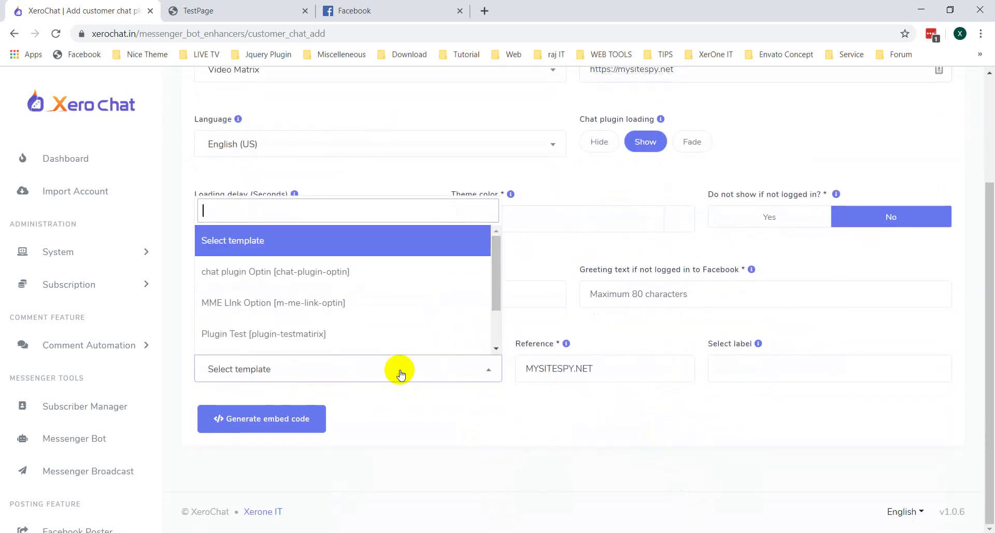
{"action": "left_click", "coordinate": [364, 274]}
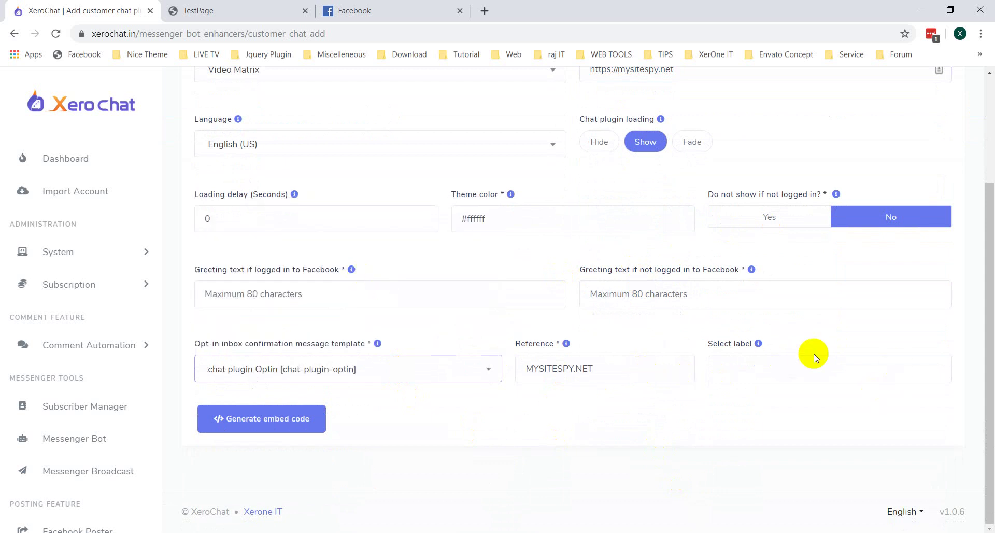
{"action": "left_click", "coordinate": [289, 418]}
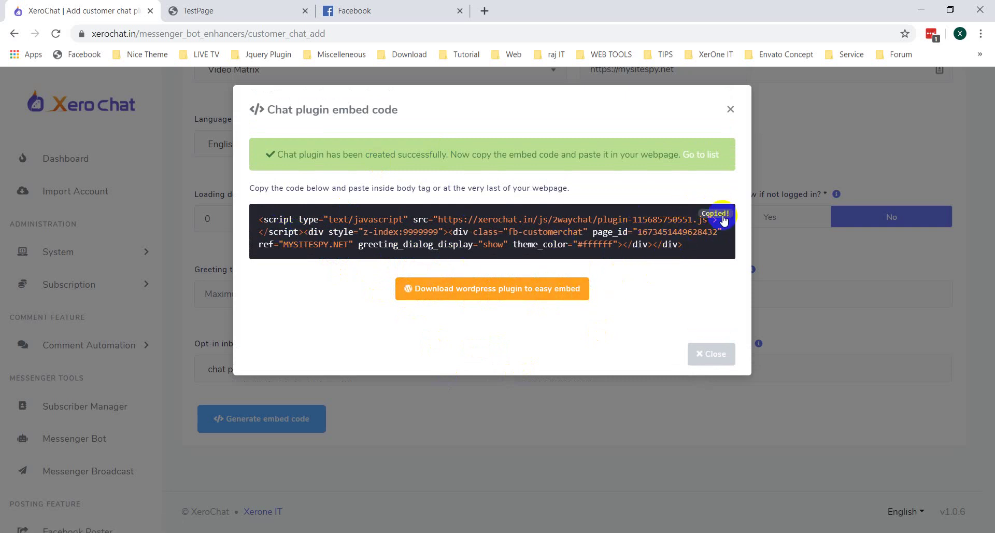
Paste the copied customer chat code into test3.php below the m.me link code in Sublime Text and upload the saved file through FileZilla
{"action": "key", "text": "alt+Tab"}
{"action": "left_click", "coordinate": [230, 250]}
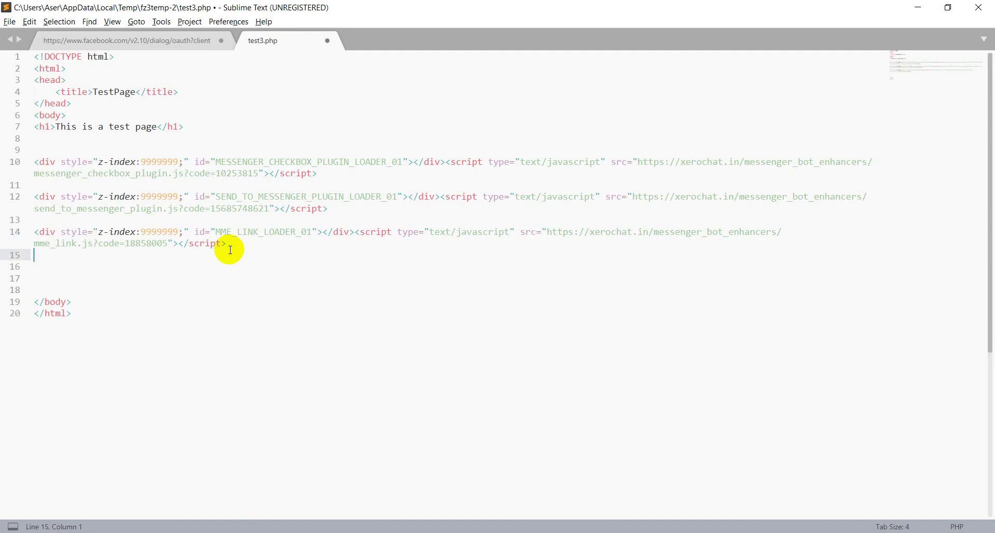
{"action": "key", "text": "Return"}
{"action": "key", "text": "ctrl+v"}
{"action": "key", "text": "ctrl+s"}
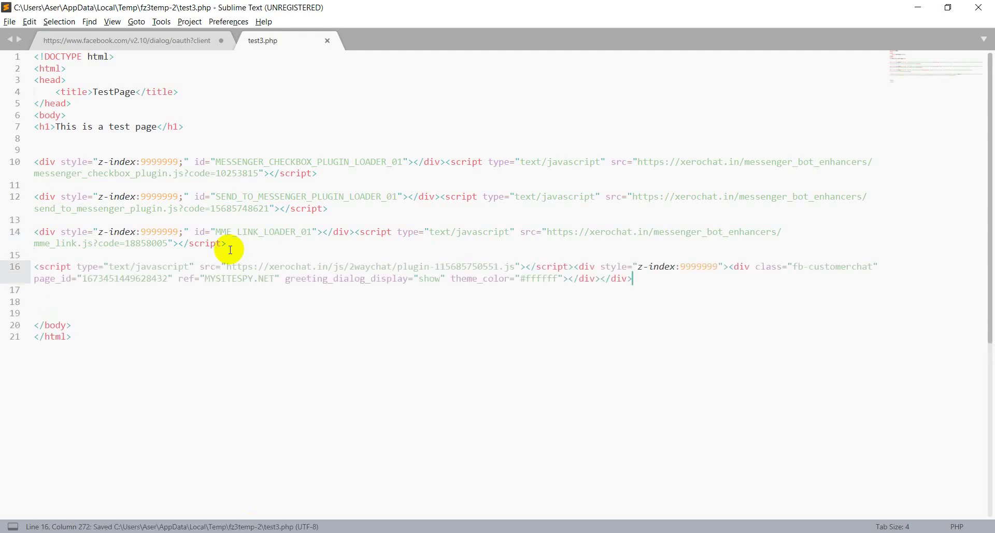
{"action": "left_click", "coordinate": [351, 527]}
{"action": "left_click", "coordinate": [487, 317]}
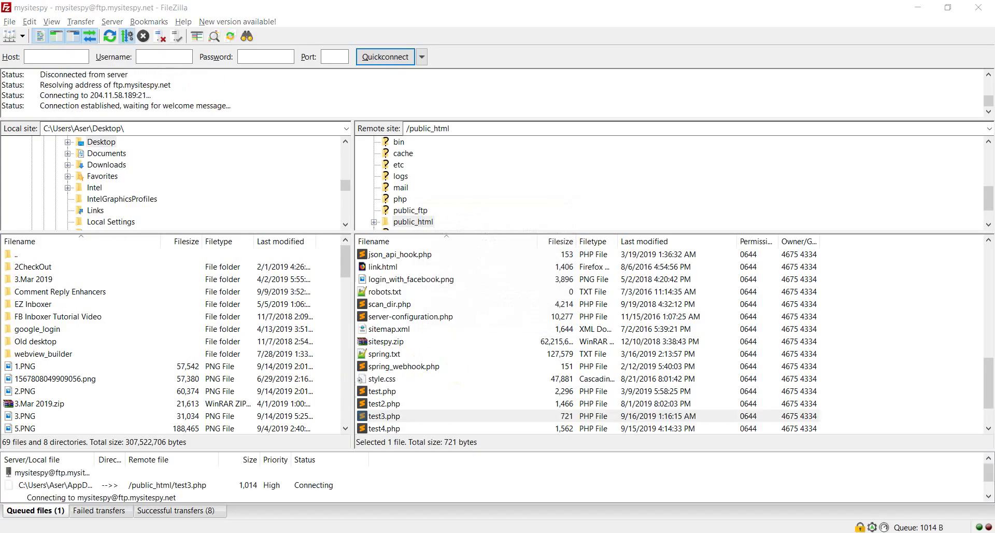
Switch to the browser and reload mysitespy.net/test3.php to load the embedded customer chat plugin
{"action": "key", "text": "alt+Tab"}
{"action": "left_click", "coordinate": [235, 11]}
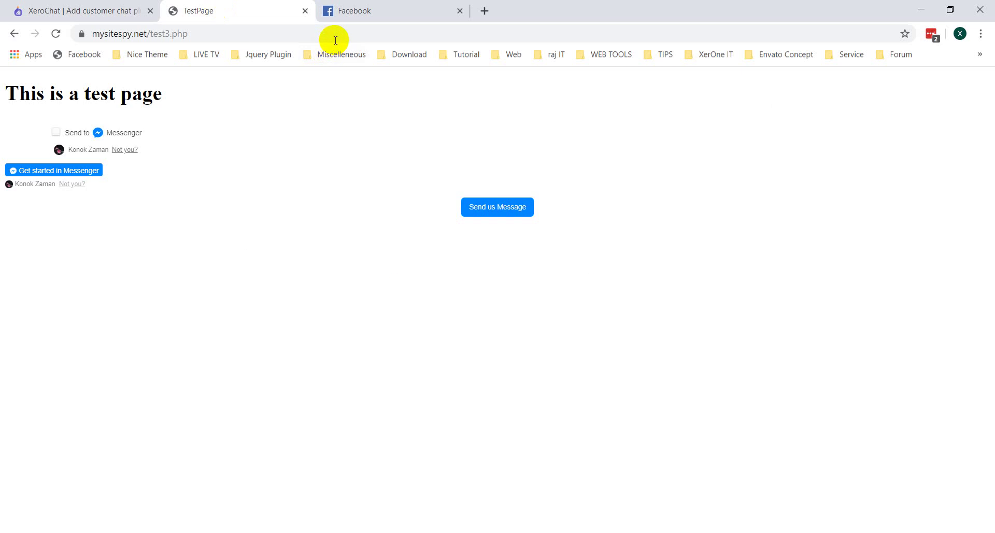
{"action": "left_click", "coordinate": [336, 39]}
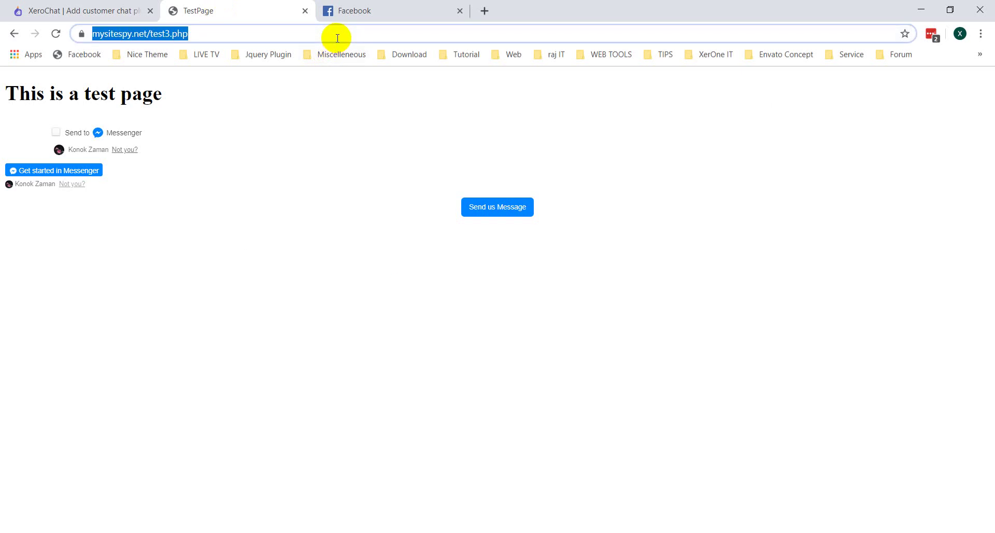
{"action": "key", "text": "Return"}
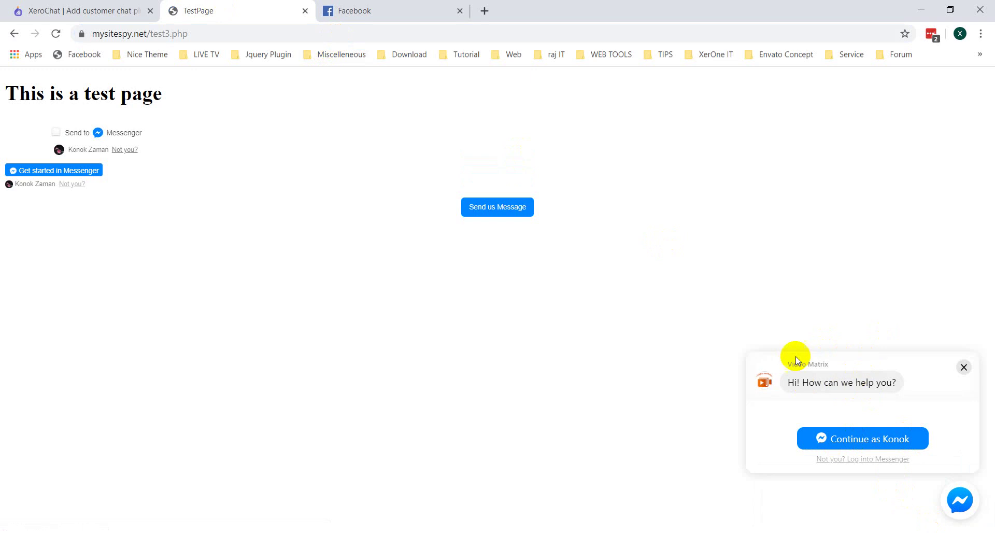
Continue into the Video Matrix customer chat with the logged-in Messenger account and send the message "Hi"
{"action": "left_click", "coordinate": [953, 509]}
{"action": "left_click", "coordinate": [953, 509]}
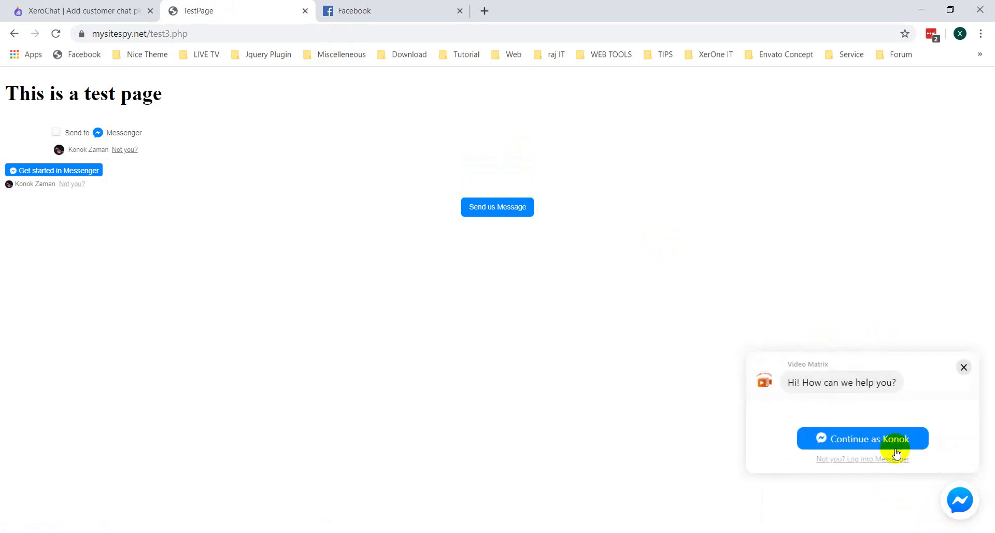
{"action": "left_click", "coordinate": [897, 439]}
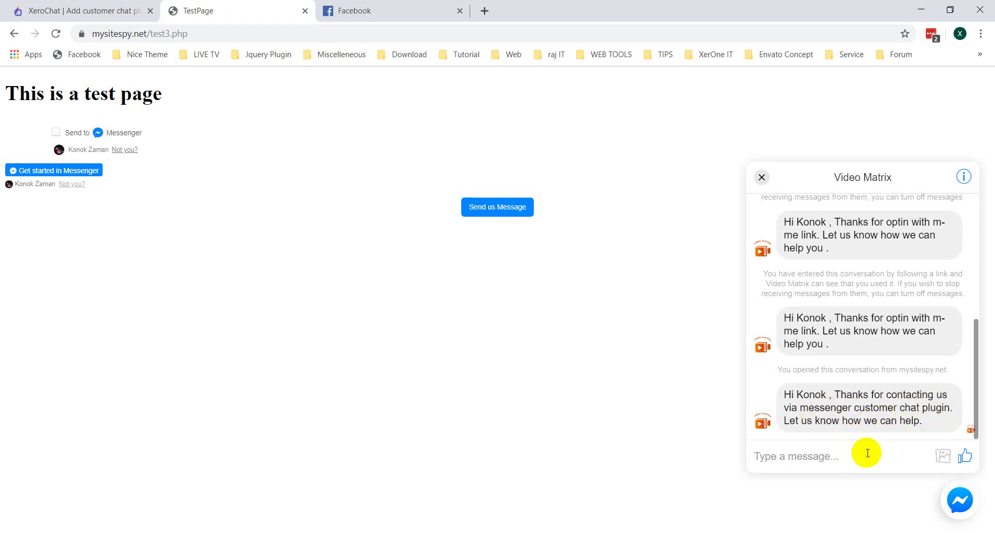
{"action": "key", "text": "Return"}
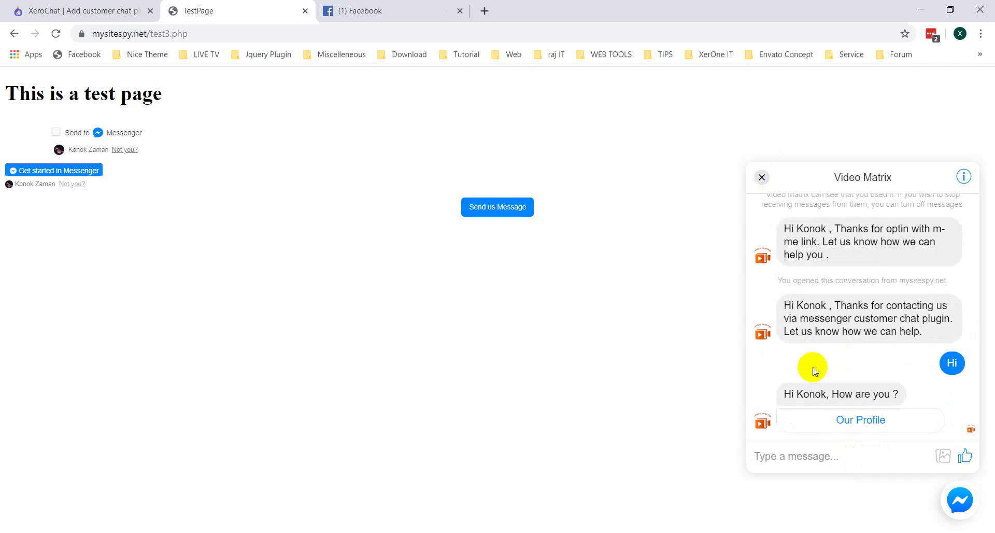
Download the WordPress easy embed plugin EasyEmbedChat-1.zip from XeroChat and copy it from the Downloads folder to the desktop
{"action": "left_click", "coordinate": [99, 8]}
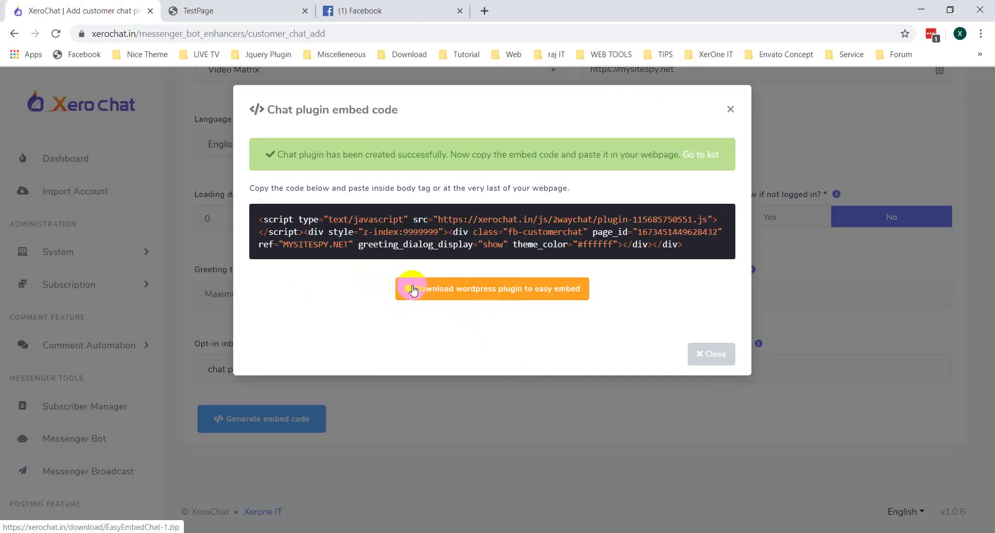
{"action": "left_click", "coordinate": [483, 293]}
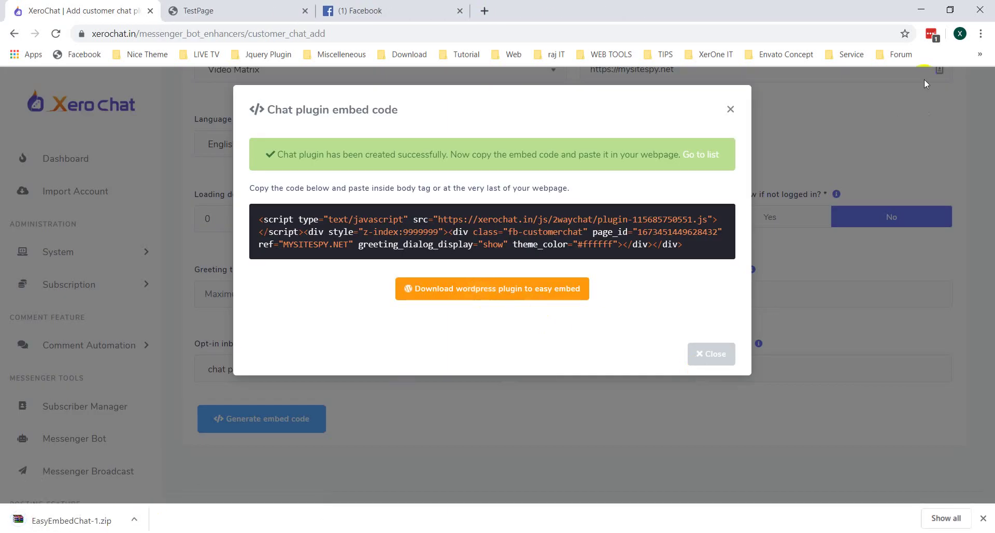
{"action": "left_click", "coordinate": [135, 517]}
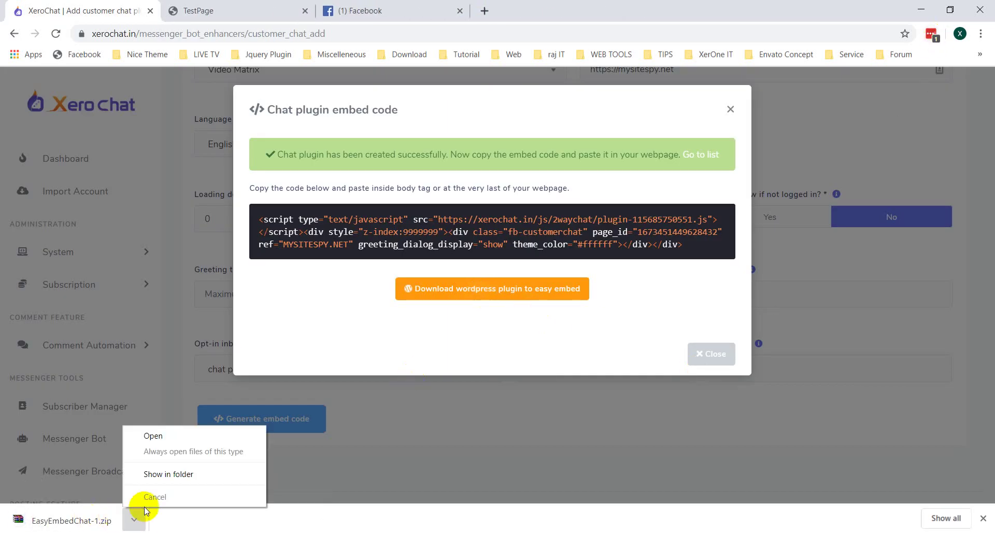
{"action": "left_click", "coordinate": [167, 473]}
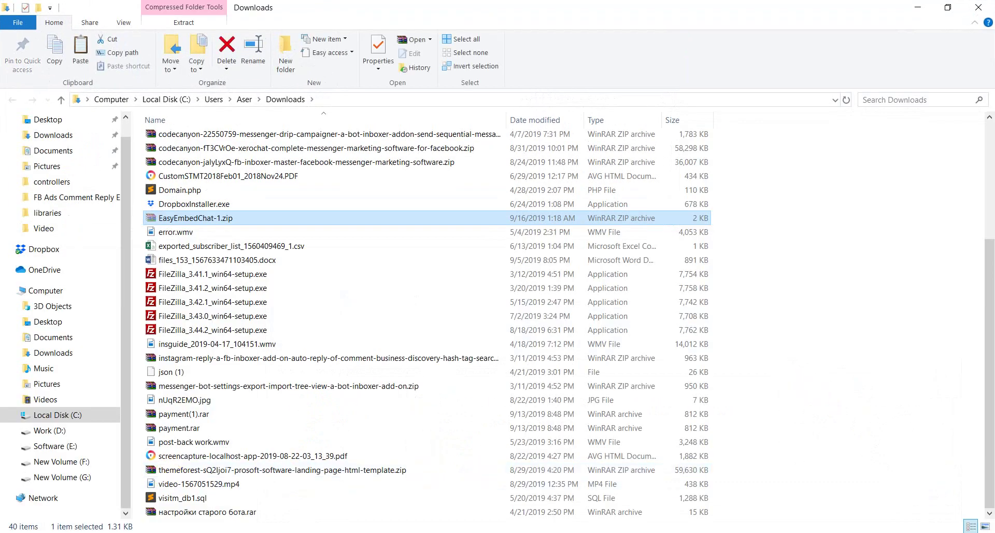
{"action": "key", "text": "super+d"}
{"action": "left_click", "coordinate": [708, 241]}
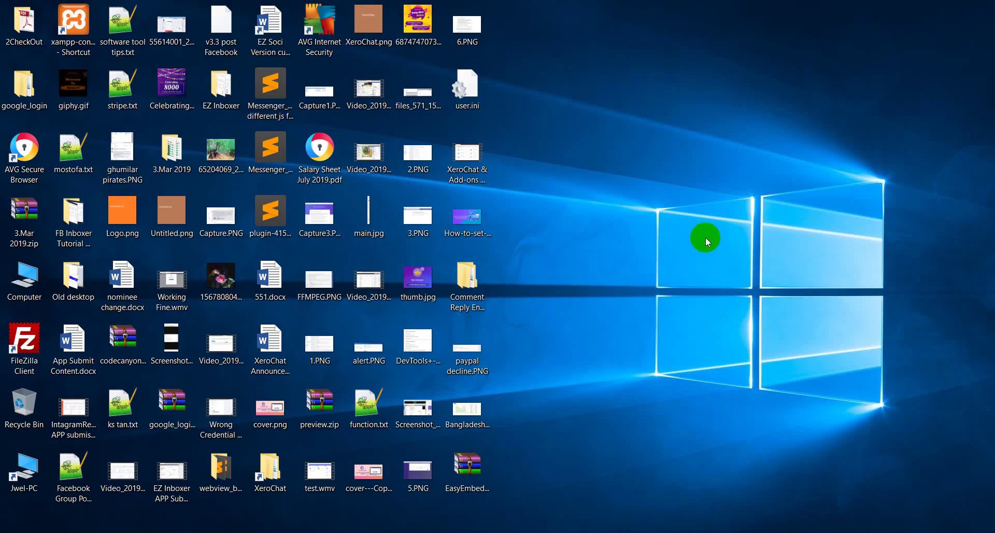
{"action": "key", "text": "ctrl+v"}
Open the WordPress dashboard at mysitespy.net/wc/wp-admin and dismiss the browser and LastPass password prompts
{"action": "left_click", "coordinate": [249, 224]}
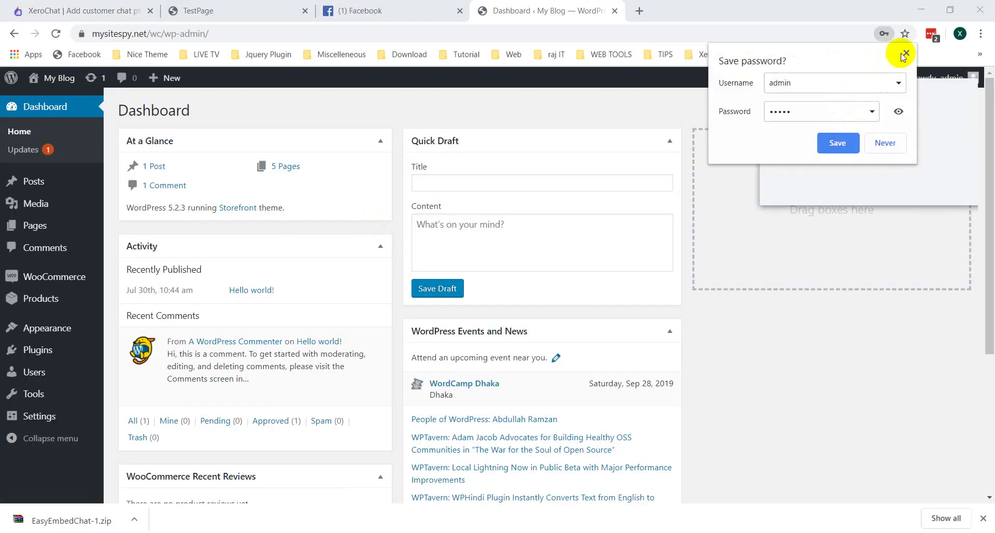
{"action": "left_click", "coordinate": [907, 53]}
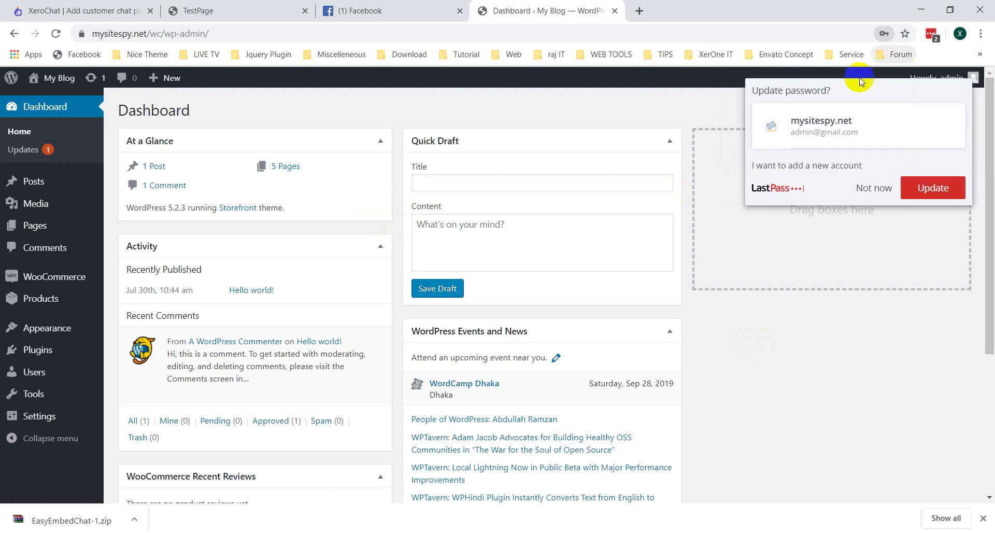
{"action": "left_click", "coordinate": [870, 188]}
Go to adding a new WordPress plugin and open the form for uploading a .zip plugin
{"action": "scroll", "coordinate": [108, 304], "scroll_direction": "down", "scroll_amount": 1}
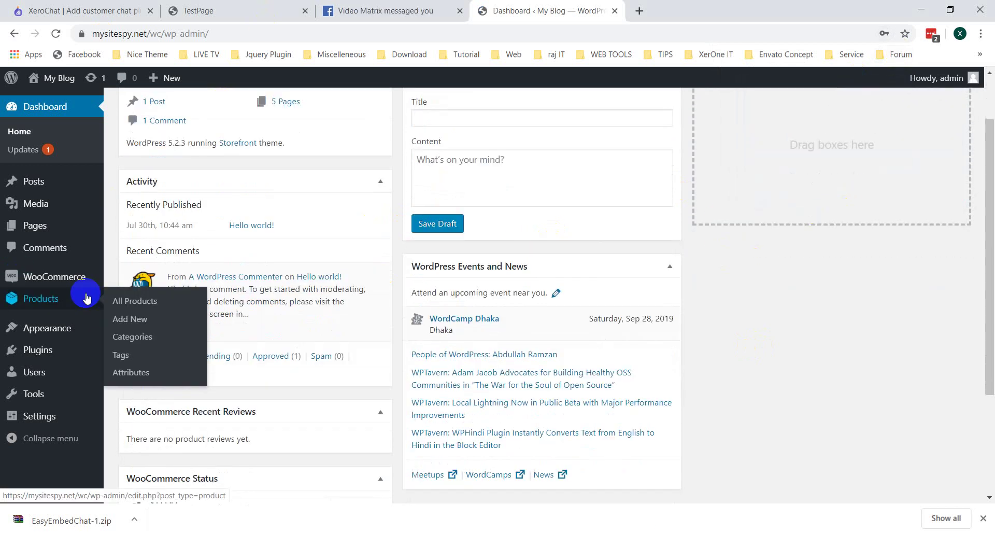
{"action": "mouse_move", "coordinate": [68, 360]}
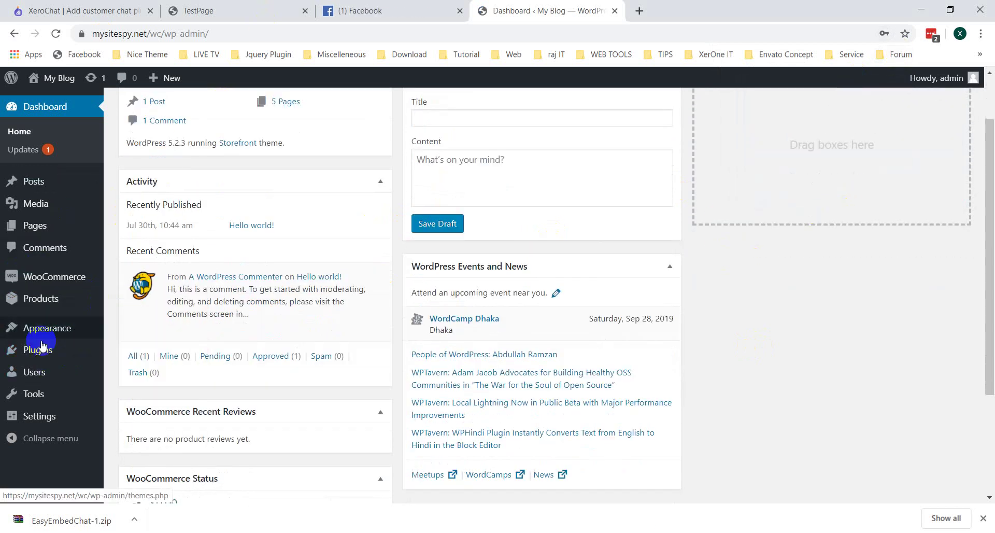
{"action": "left_click", "coordinate": [37, 355]}
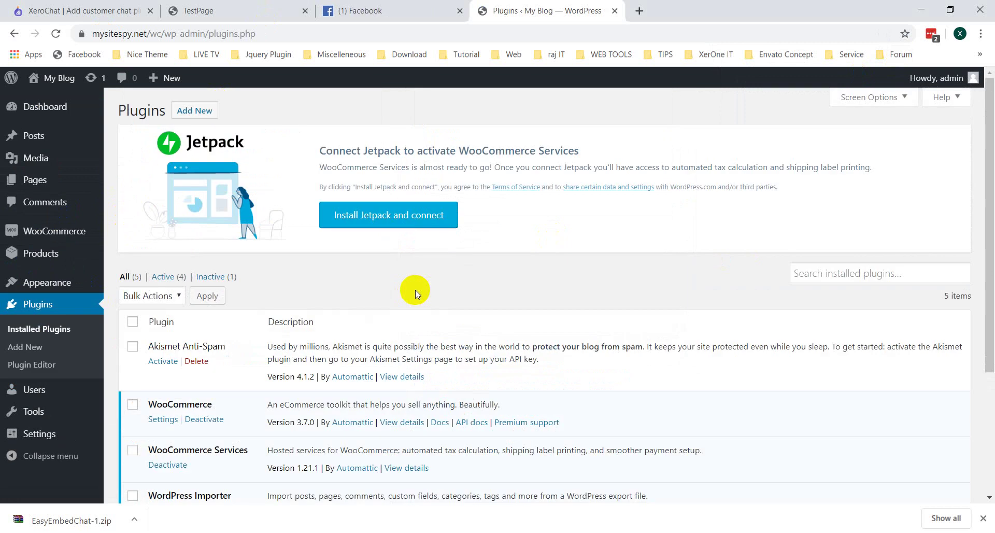
{"action": "left_click", "coordinate": [195, 110]}
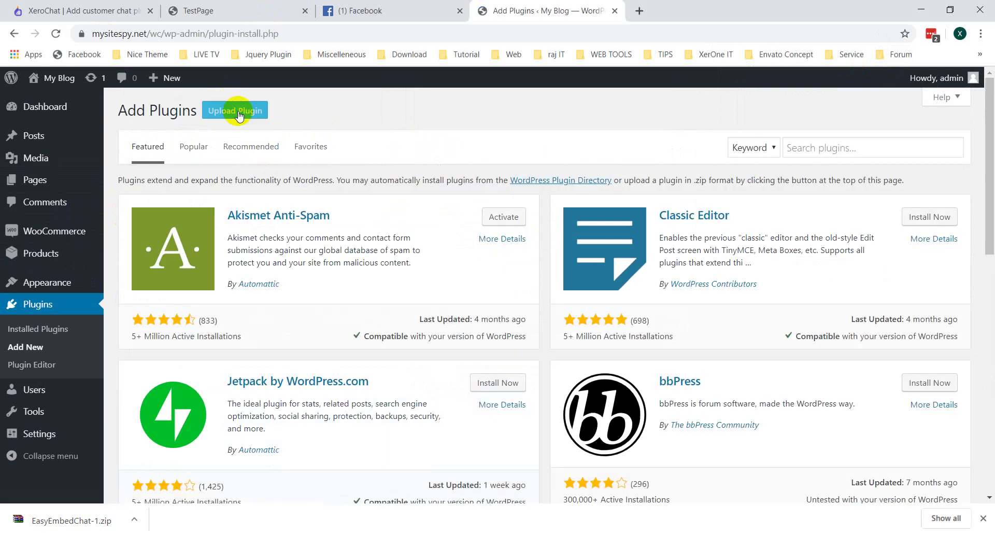
{"action": "left_click", "coordinate": [237, 113]}
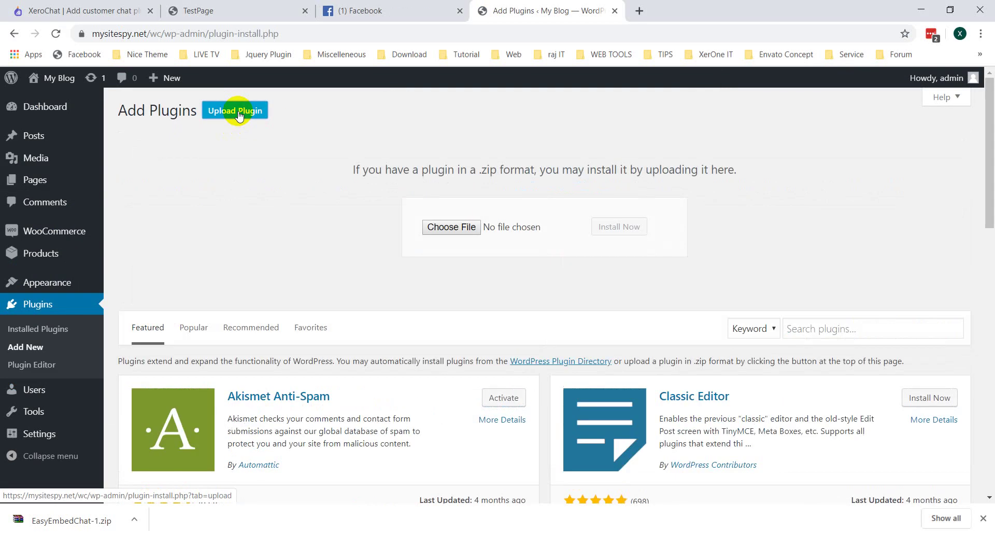
Choose EasyEmbedChat-1.zip from the Desktop folder as the plugin file to upload
{"action": "left_click", "coordinate": [453, 228]}
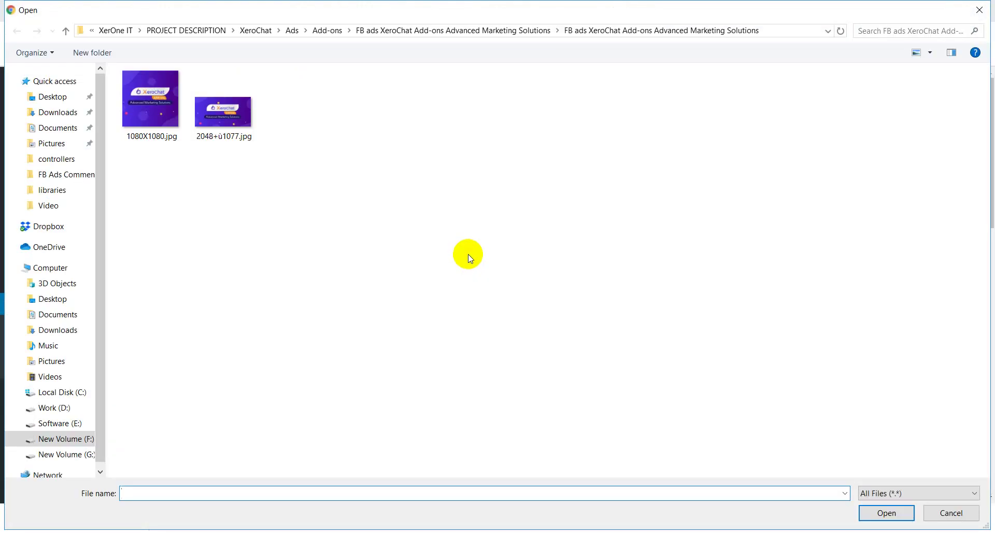
{"action": "left_click", "coordinate": [58, 96]}
{"action": "scroll", "coordinate": [564, 412], "scroll_direction": "down", "scroll_amount": 5}
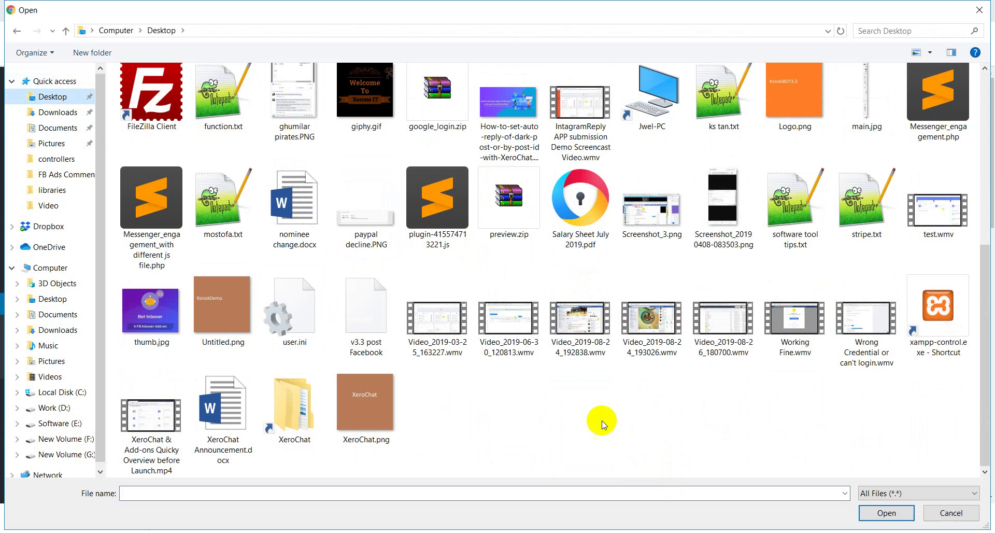
{"action": "scroll", "coordinate": [601, 421], "scroll_direction": "up", "scroll_amount": 5}
{"action": "left_click", "coordinate": [580, 299]}
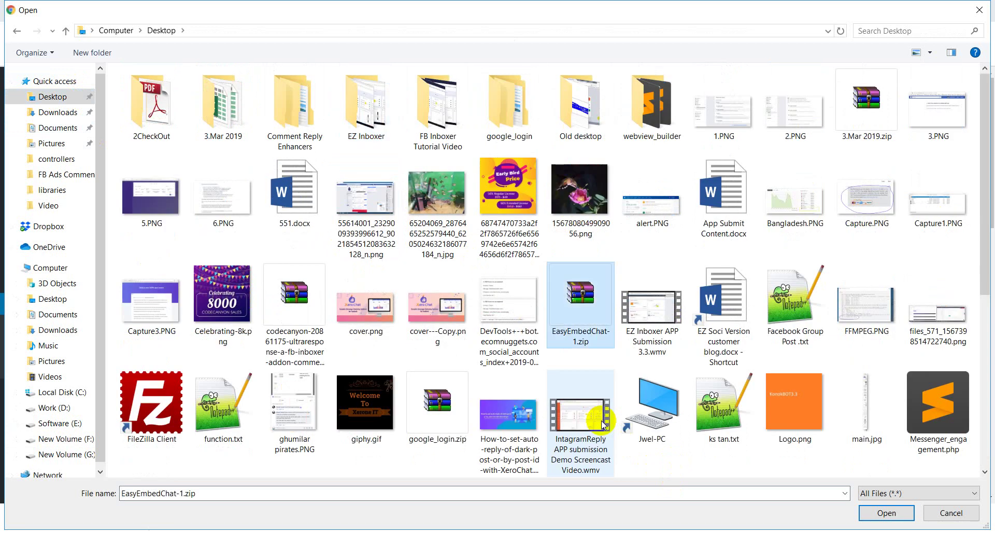
{"action": "double_click", "coordinate": [580, 300]}
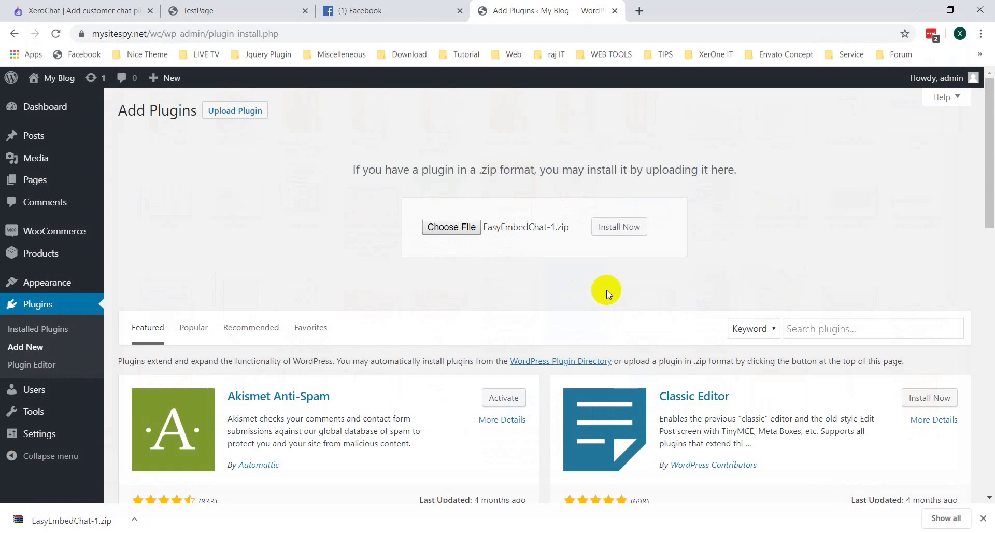
Install the EasyEmbedChat plugin, activate it and check its entry in the installed plugins list
{"action": "left_click", "coordinate": [612, 234]}
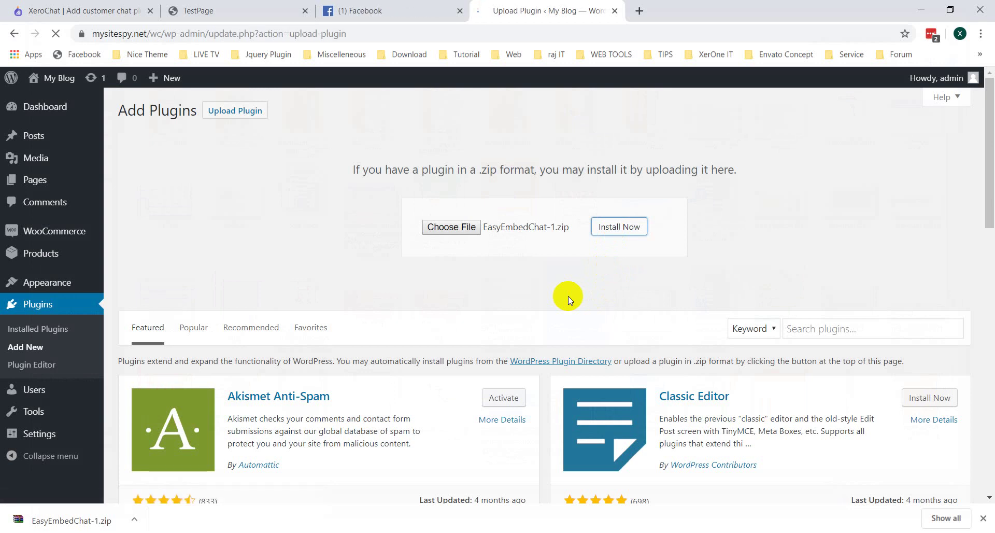
{"action": "left_click", "coordinate": [134, 208]}
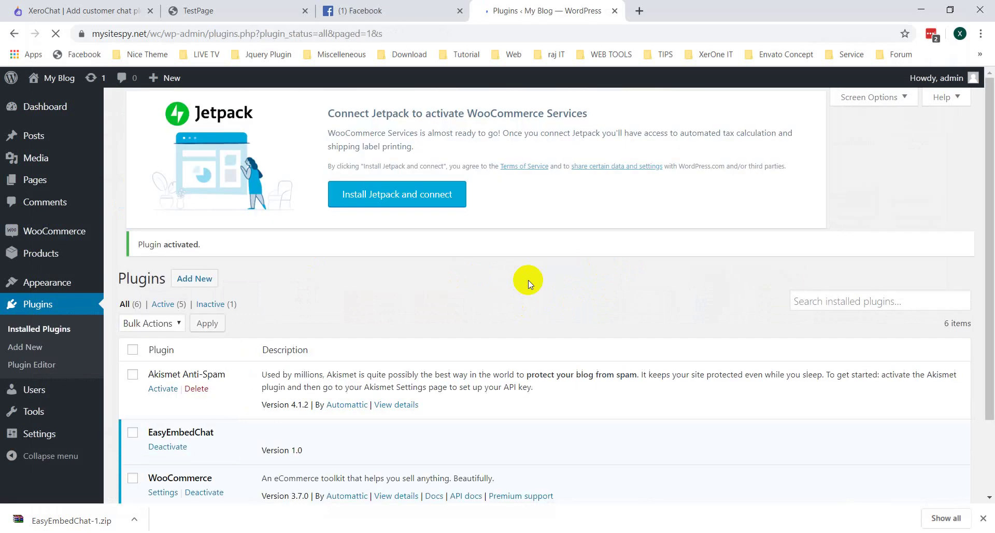
{"action": "scroll", "coordinate": [527, 280], "scroll_direction": "down", "scroll_amount": 1}
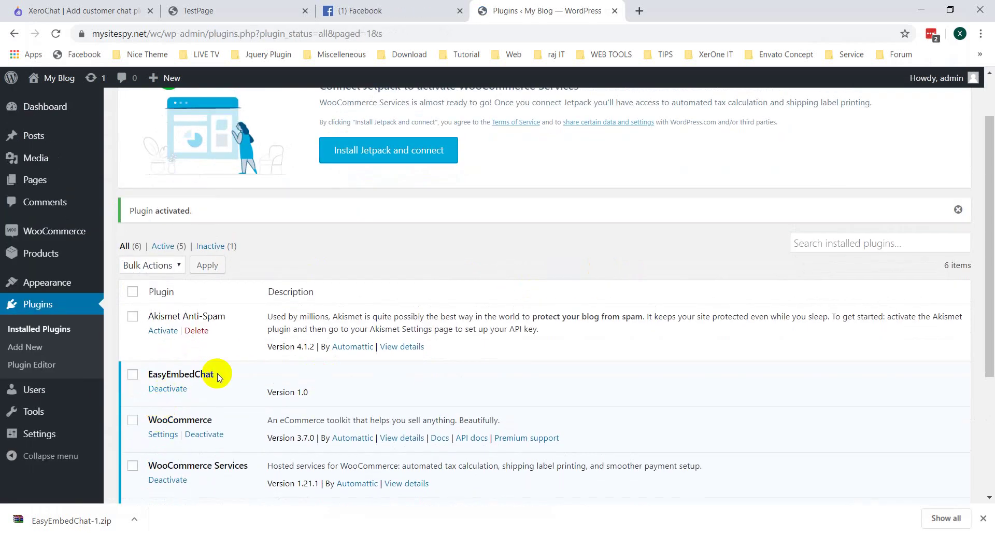
{"action": "scroll", "coordinate": [62, 110], "scroll_direction": "up", "scroll_amount": 1}
Visit the My Blog site in a new browser tab and look over its front page
{"action": "mouse_move", "coordinate": [60, 78]}
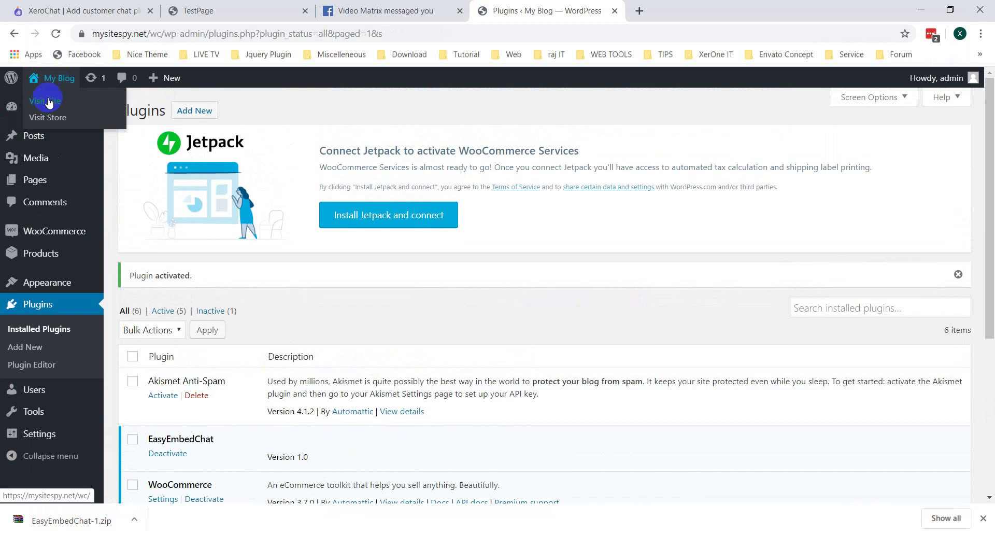
{"action": "middle_click", "coordinate": [49, 102]}
{"action": "left_click", "coordinate": [638, 11]}
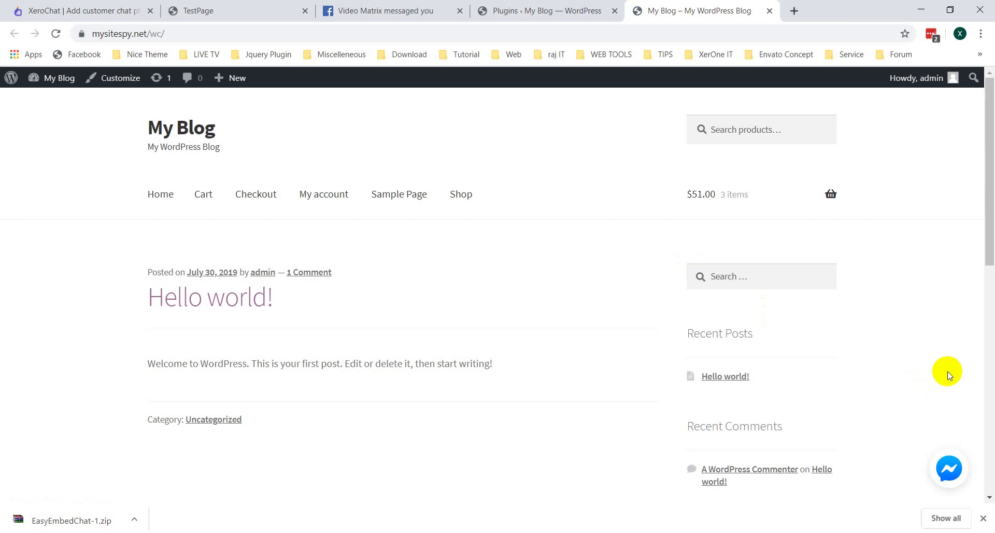
{"action": "scroll", "coordinate": [948, 373], "scroll_direction": "down", "scroll_amount": 3}
Open the Messenger chat bubble on the blog page, check the Video Matrix conversation and close the chat
{"action": "left_click", "coordinate": [949, 468]}
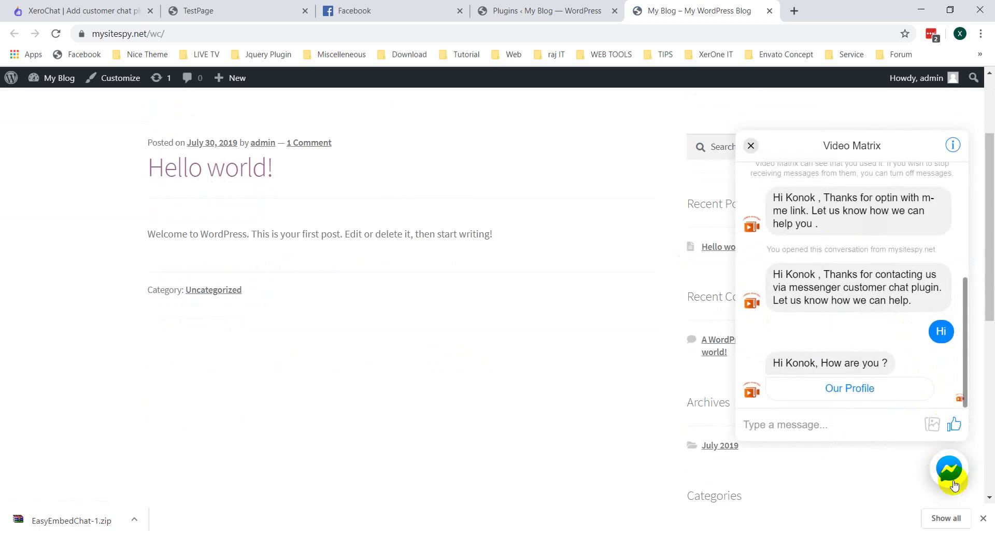
{"action": "left_click", "coordinate": [948, 468]}
{"action": "left_click", "coordinate": [949, 468]}
{"action": "scroll", "coordinate": [875, 420], "scroll_direction": "down", "scroll_amount": 1}
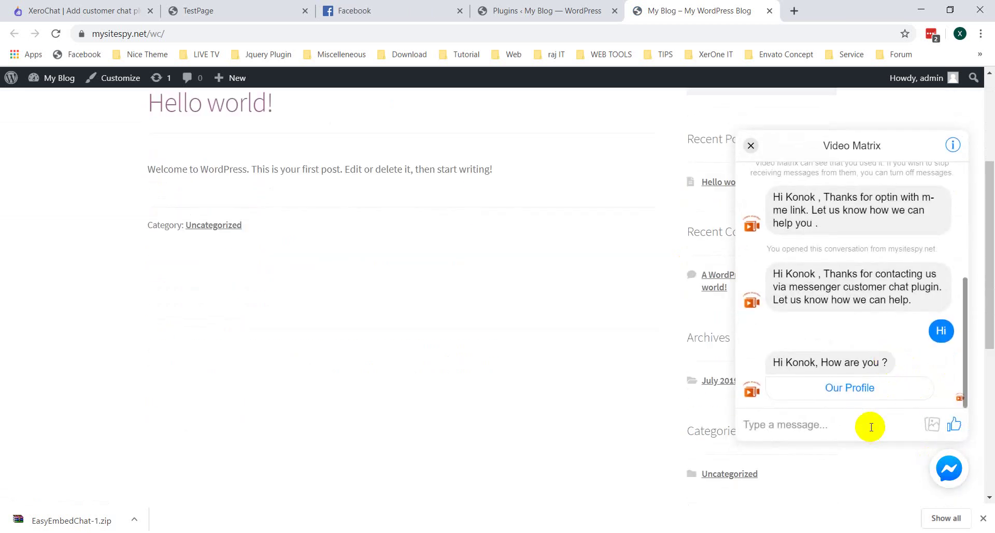
{"action": "left_click", "coordinate": [949, 468]}
{"action": "left_click", "coordinate": [948, 468]}
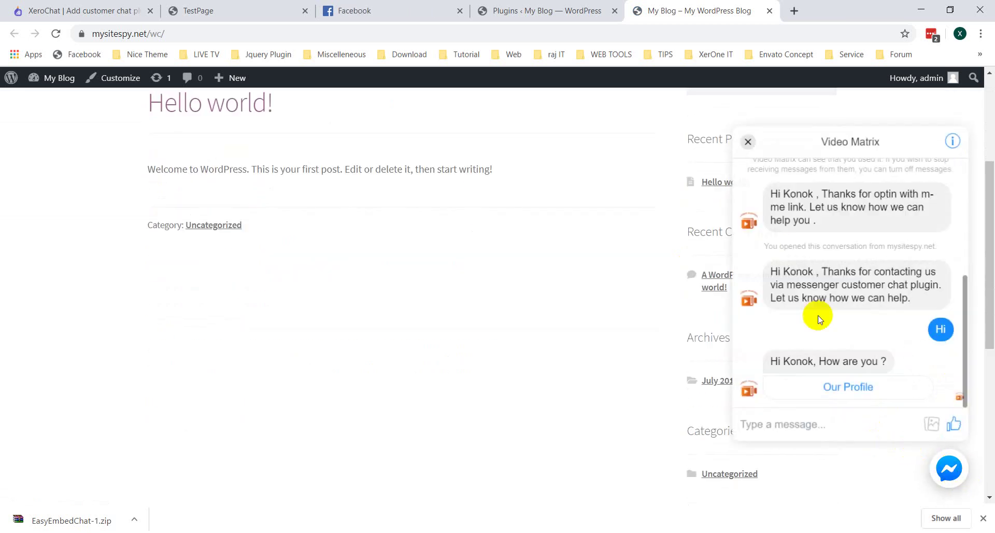
{"action": "left_click", "coordinate": [751, 145]}
Return to XeroChat, close the chat plugin embed code dialog and go to the customer chat plugin list
{"action": "left_click", "coordinate": [98, 11]}
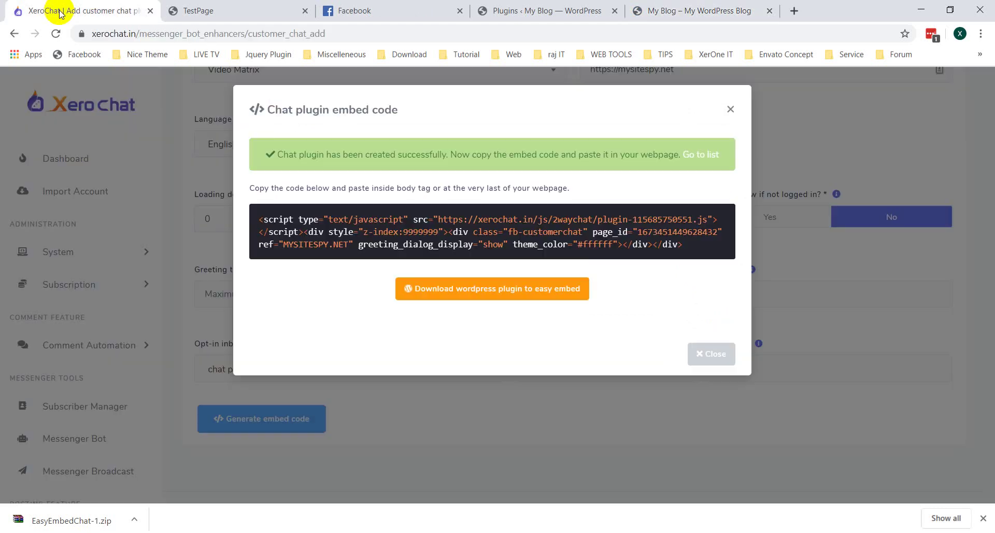
{"action": "left_click", "coordinate": [716, 352]}
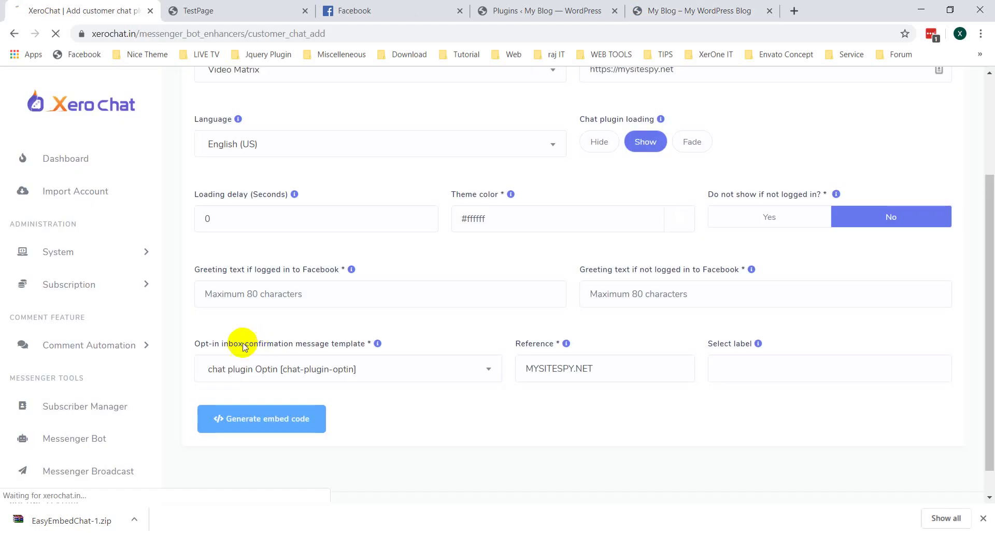
{"action": "scroll", "coordinate": [218, 340], "scroll_direction": "down", "scroll_amount": 1}
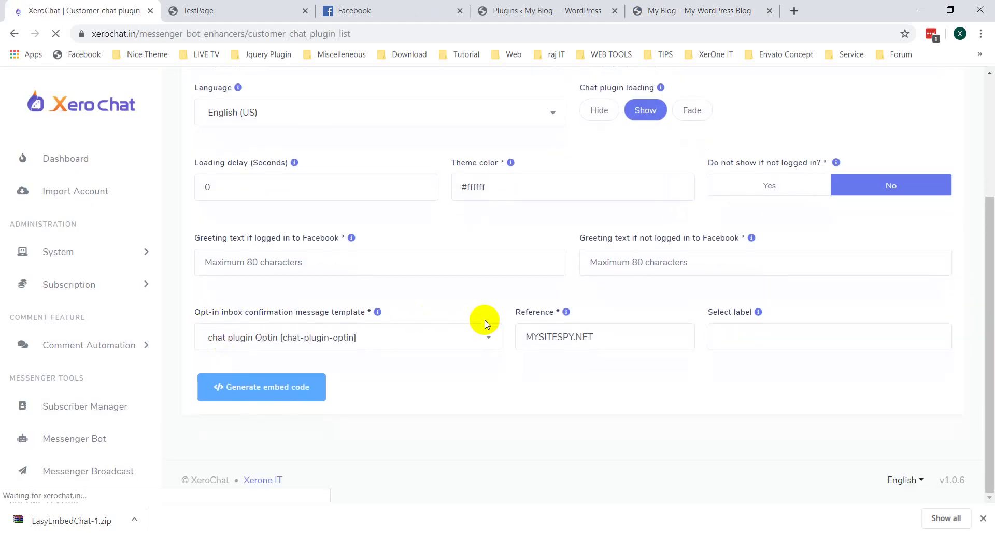